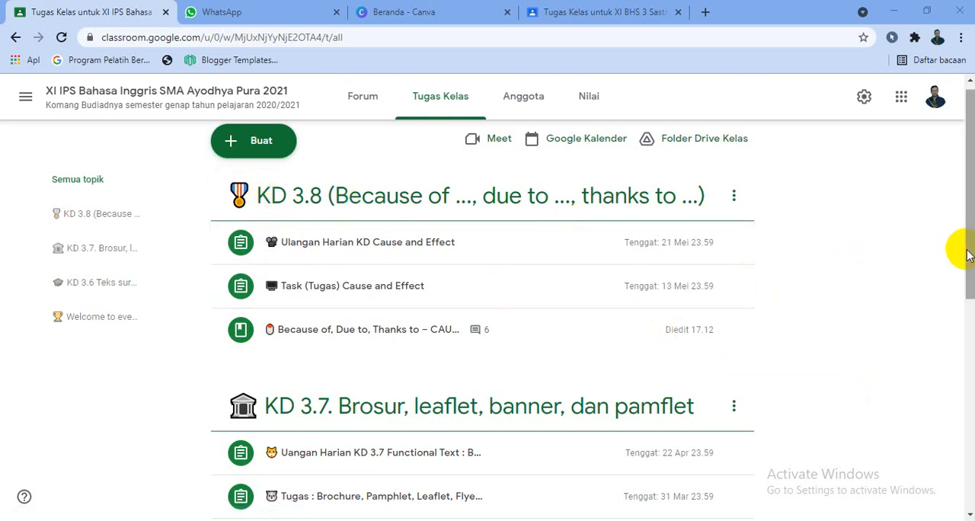
- Compare the classwork lists of the XI IPS Bahasa Inggris and XI BHS 3 Sastra Inggris classes, and view the latter's stream
drag(967, 256, 971, 331)
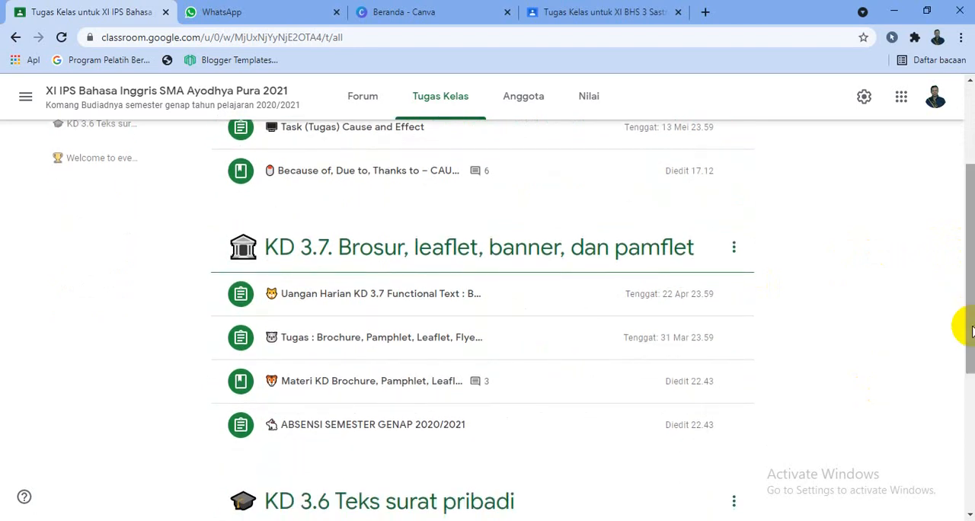
drag(971, 328, 971, 251)
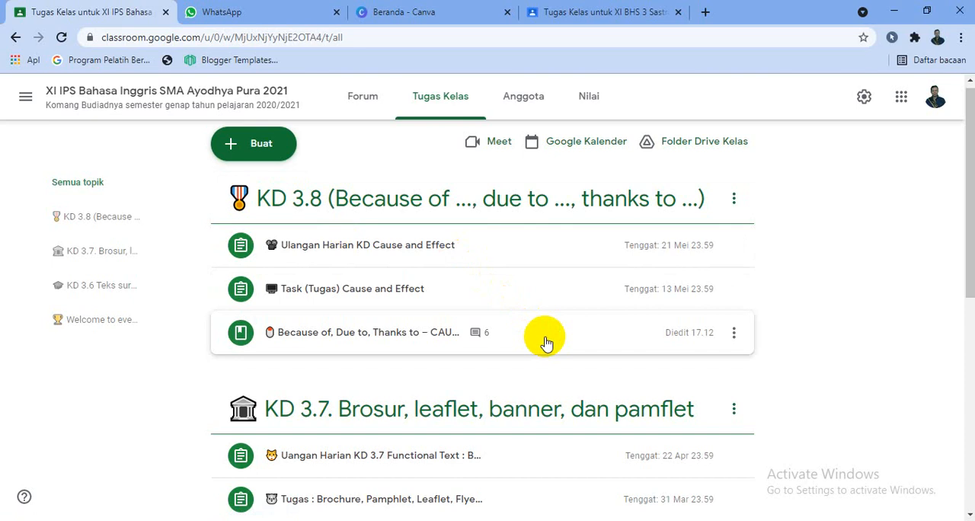
click(608, 15)
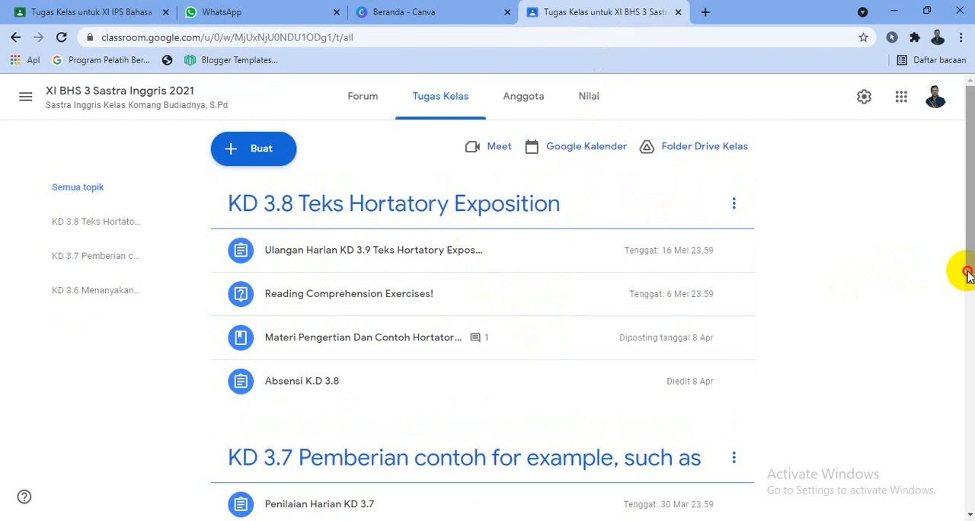
drag(968, 274, 960, 235)
click(375, 99)
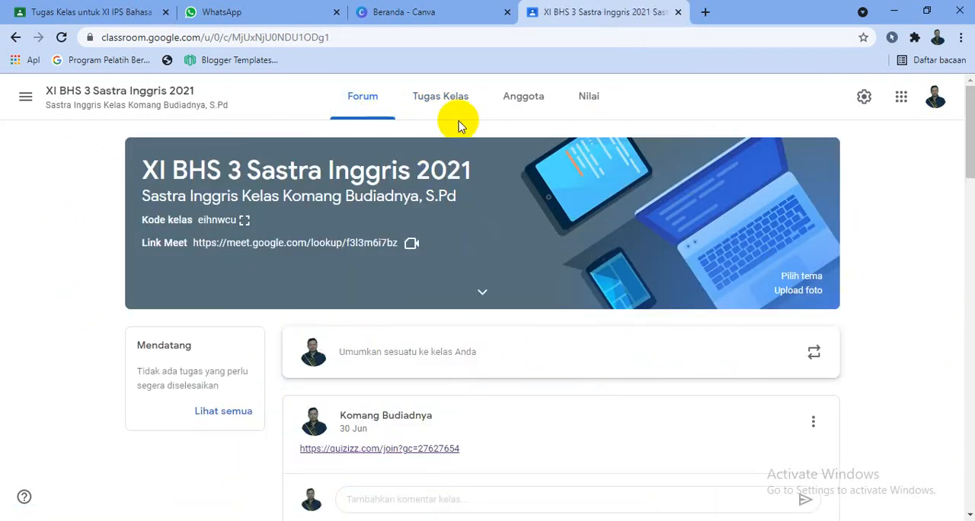
- Examine the emoji-decorated topics and stream banner of XI IPS Bahasa Inggris, and return to the classwork of XI BHS 3 Sastra Inggris
click(76, 12)
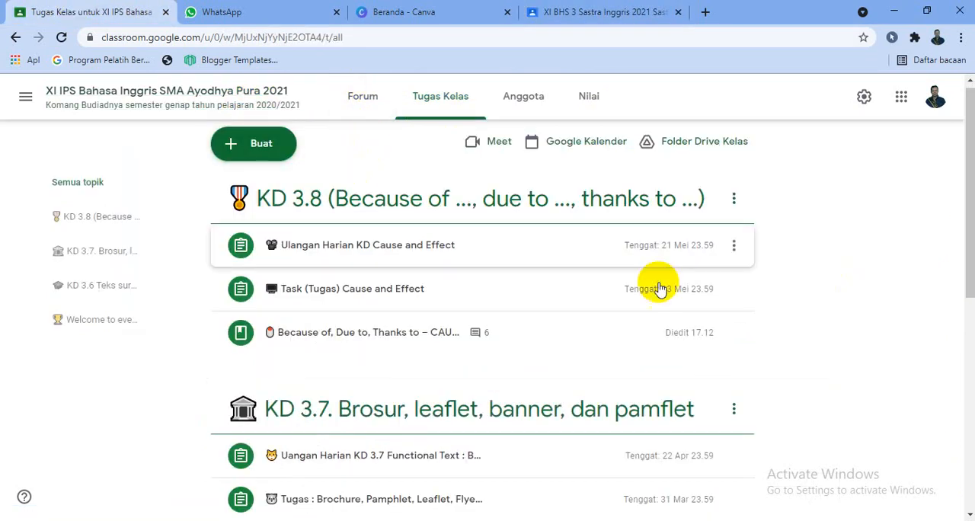
drag(960, 257, 962, 412)
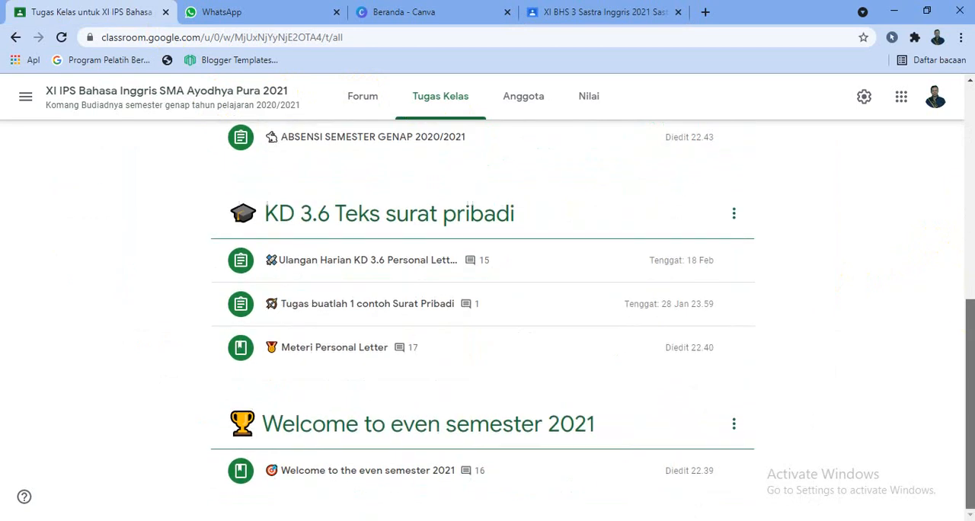
scroll(513, 320, up, 5)
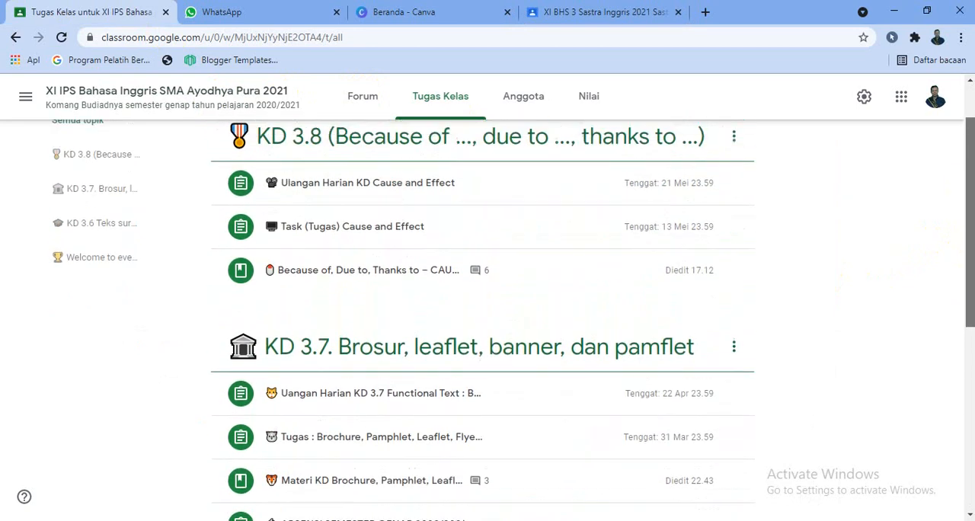
drag(968, 211, 967, 393)
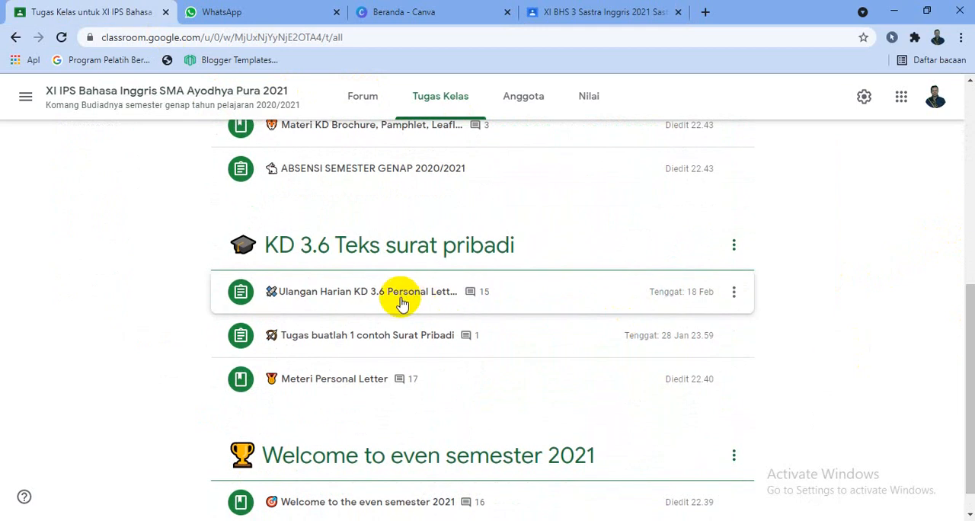
click(350, 96)
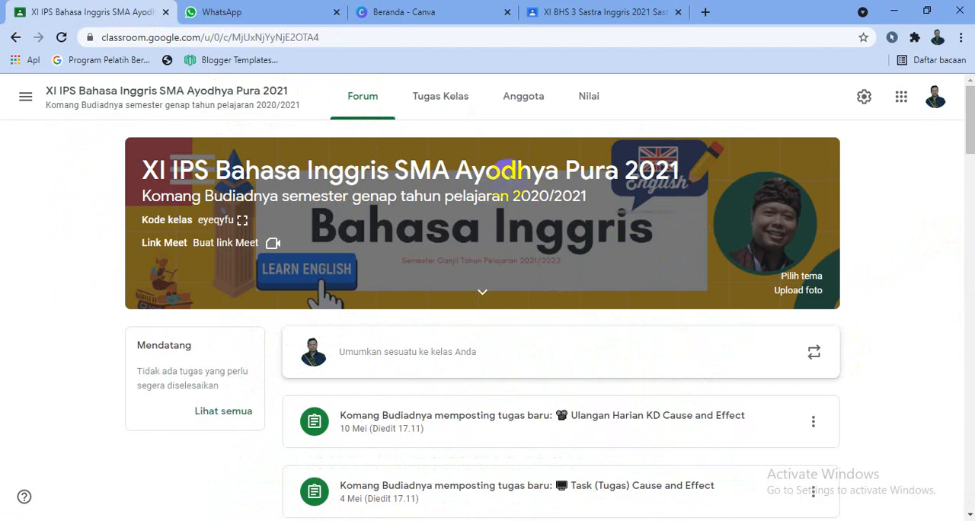
click(442, 99)
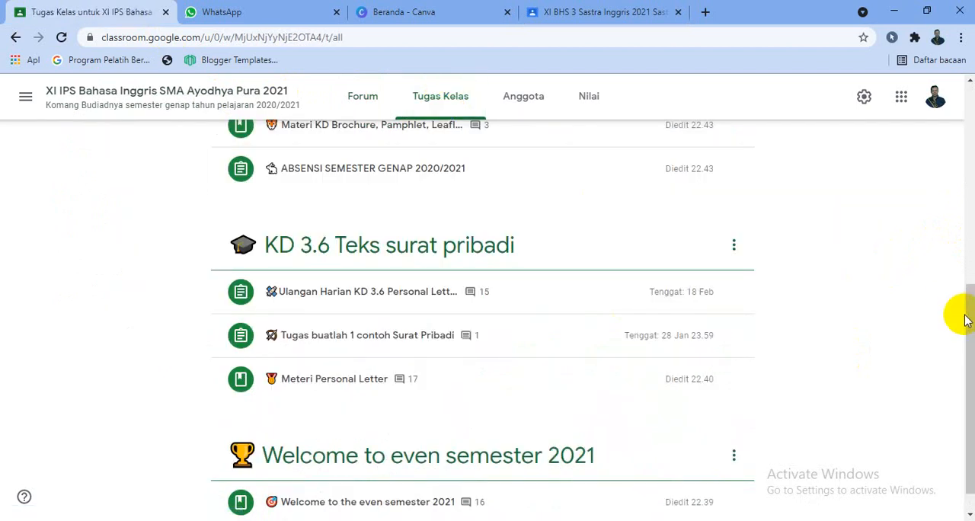
drag(968, 316, 968, 115)
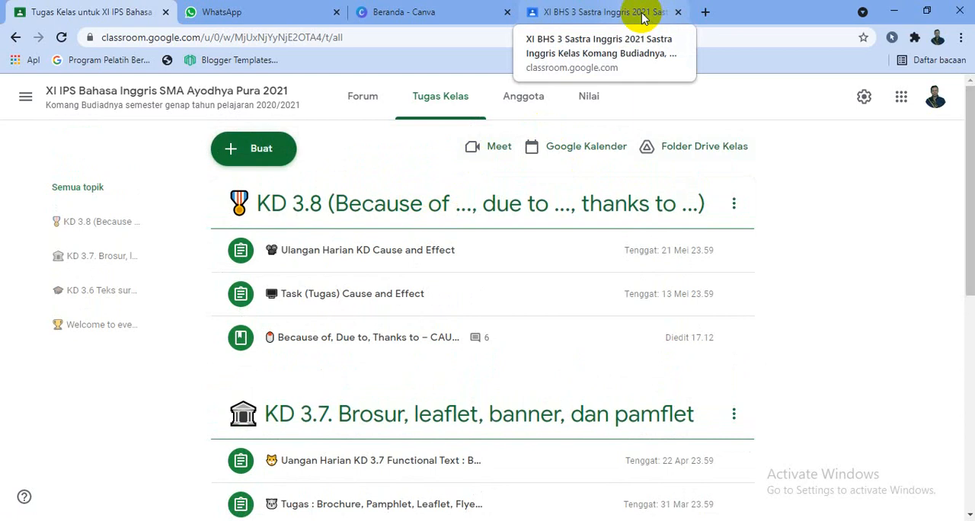
click(615, 17)
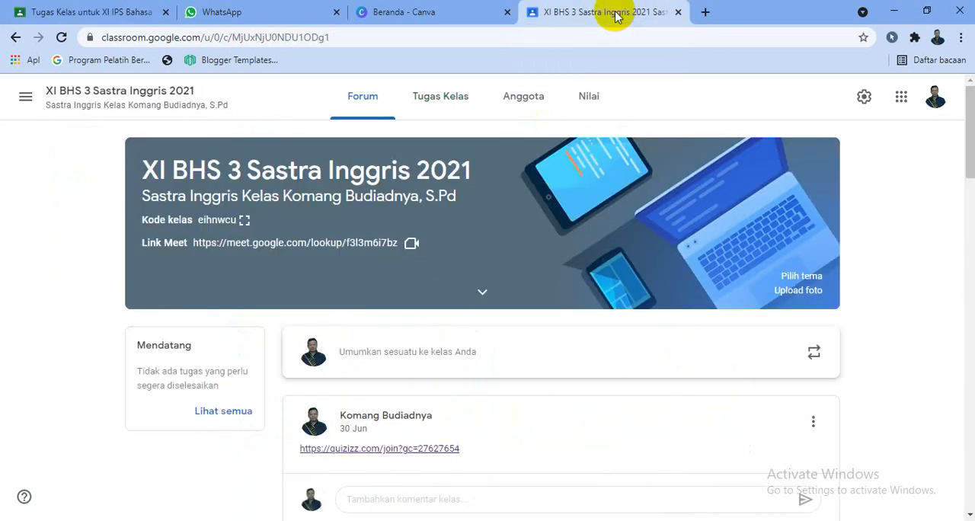
click(441, 107)
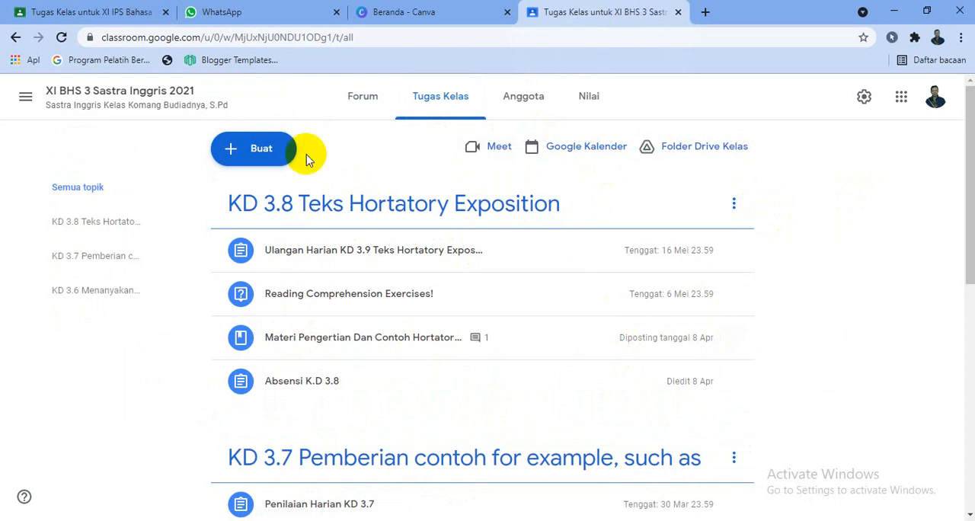
- Browse the emoji categories in a WhatsApp Web chat, ending on Activities, and look at both classes' classwork lists again
click(261, 17)
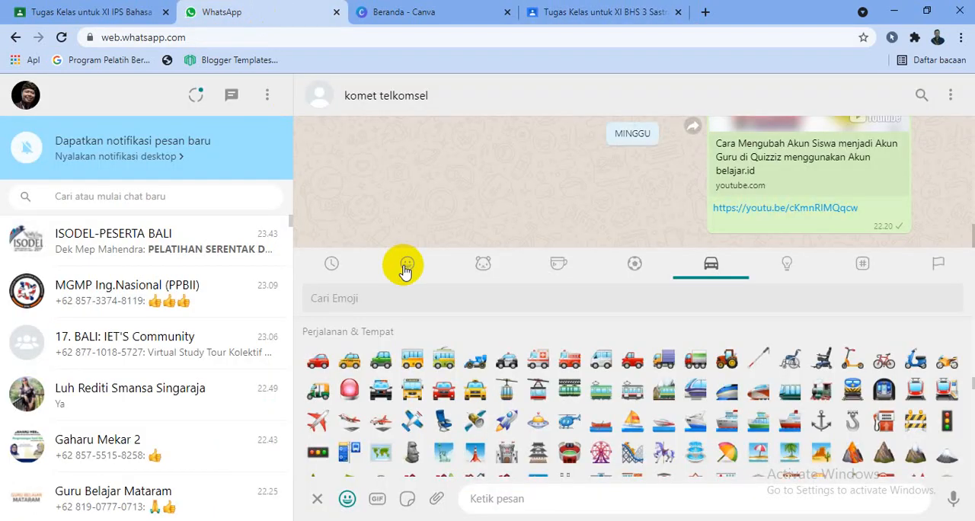
click(318, 501)
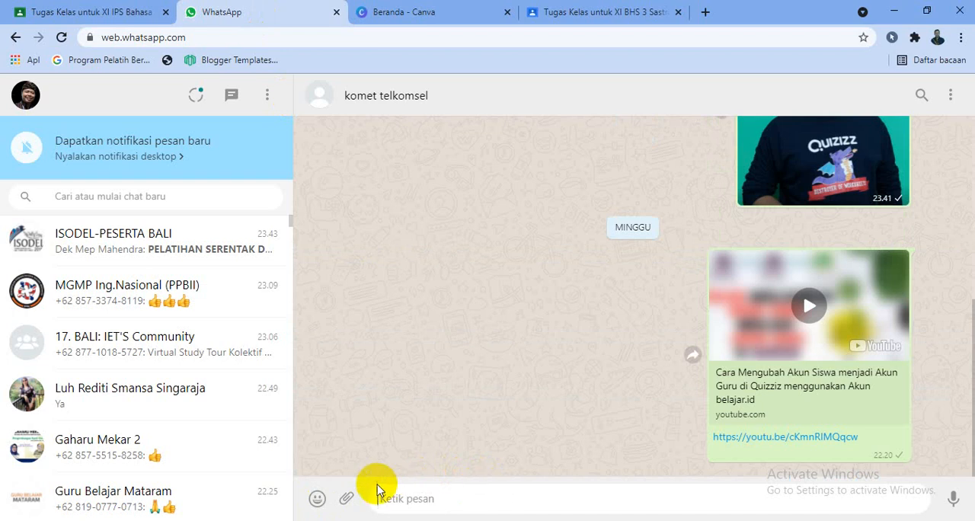
click(317, 500)
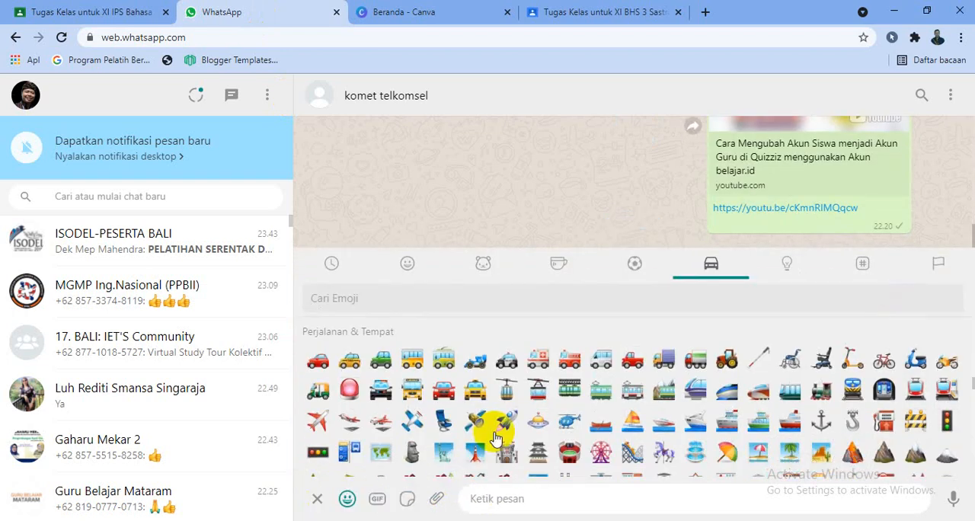
click(468, 264)
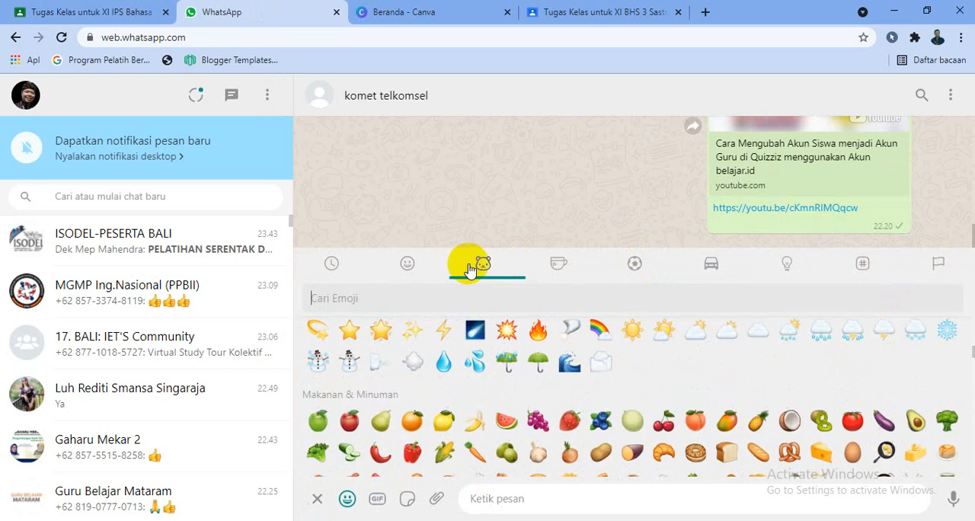
click(553, 264)
click(632, 270)
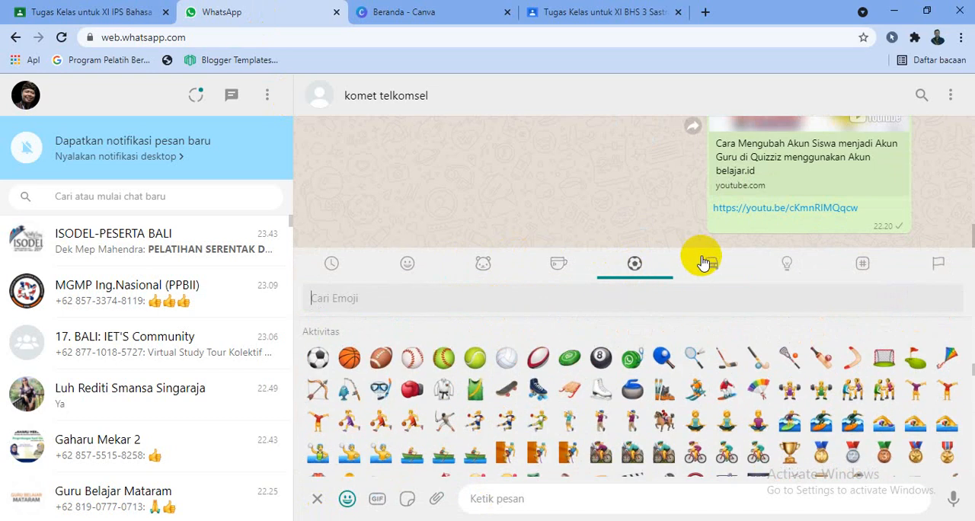
click(710, 264)
click(796, 265)
click(639, 263)
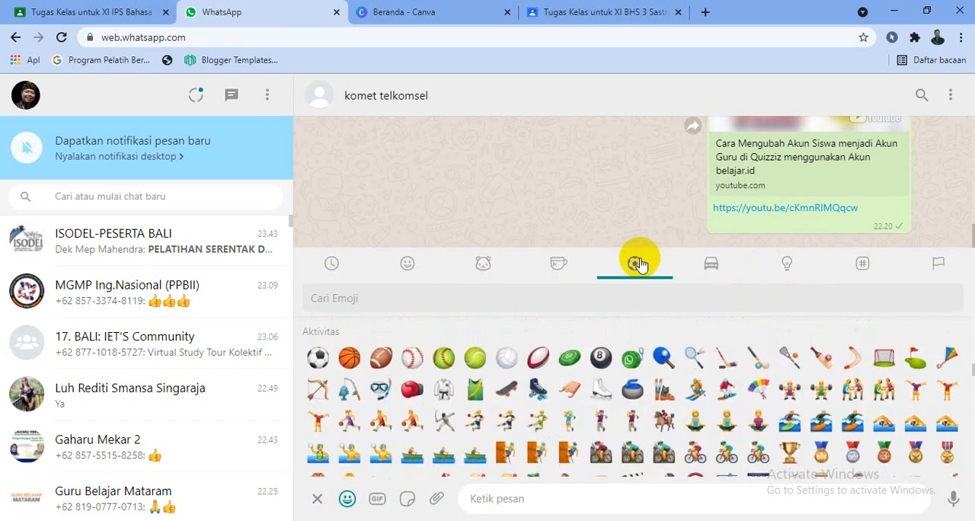
click(579, 9)
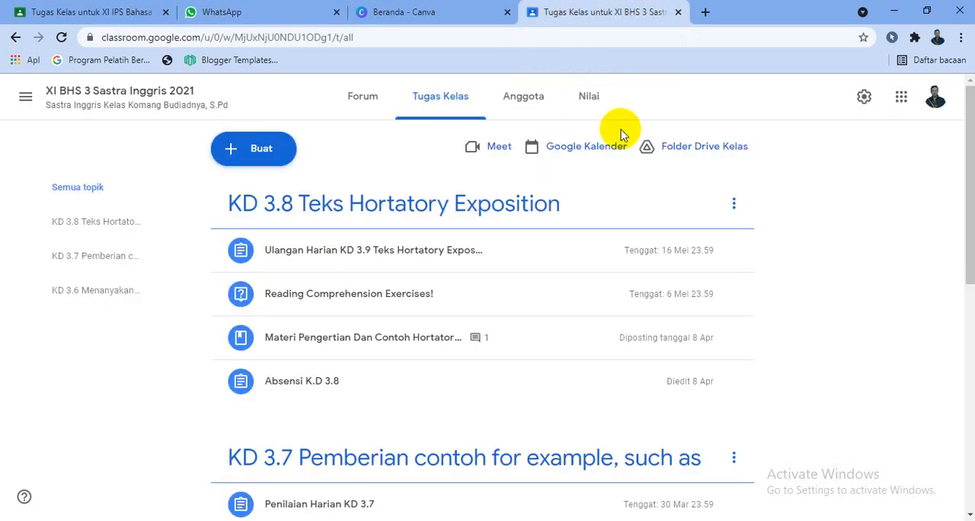
click(110, 7)
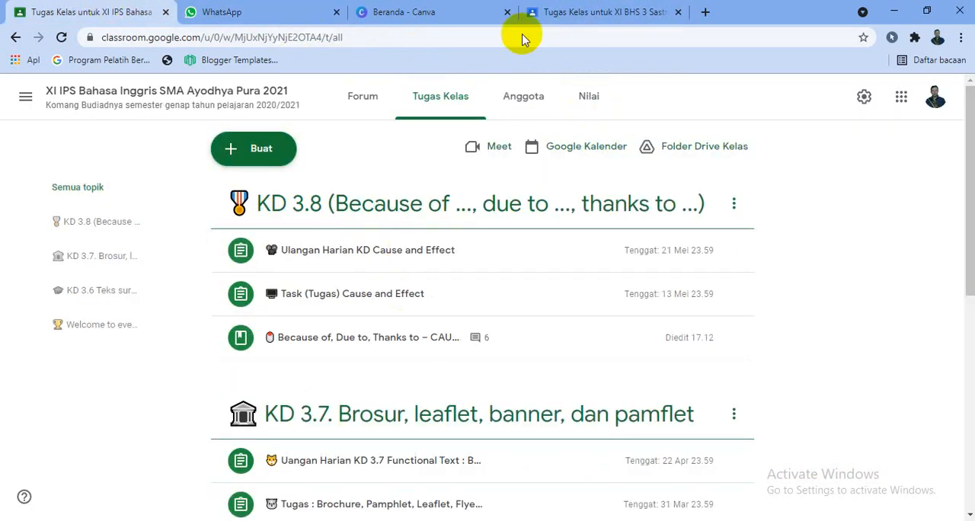
- In WhatsApp Web, insert a single trophy emoji in the message draft and copy it
click(278, 11)
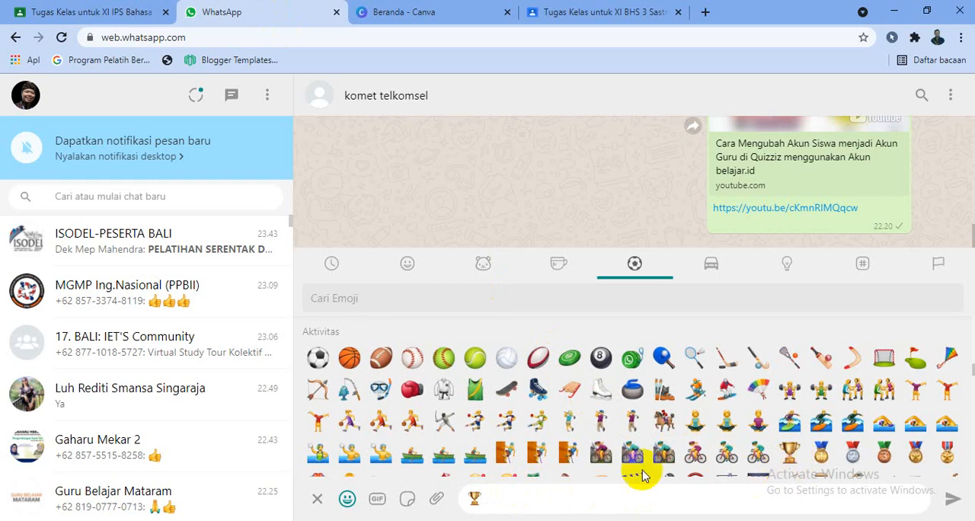
key(BackSpace)
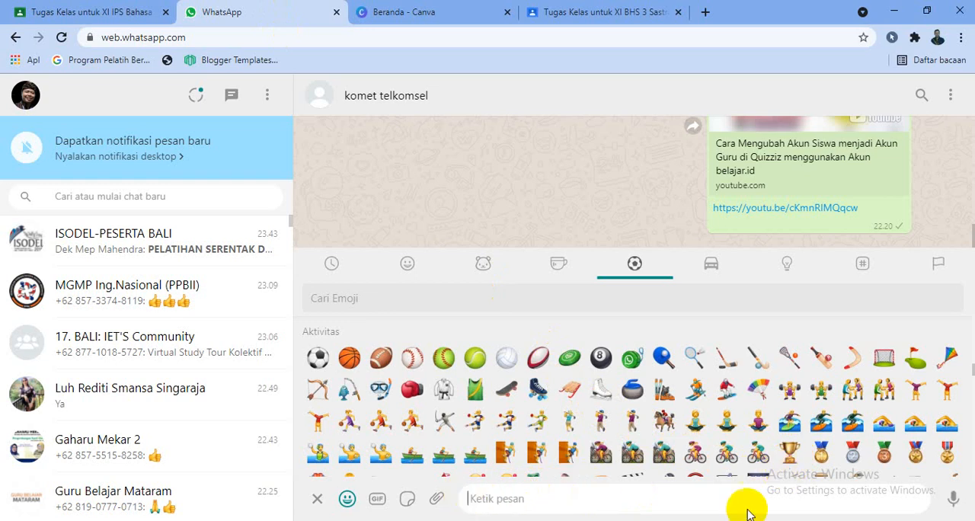
click(790, 452)
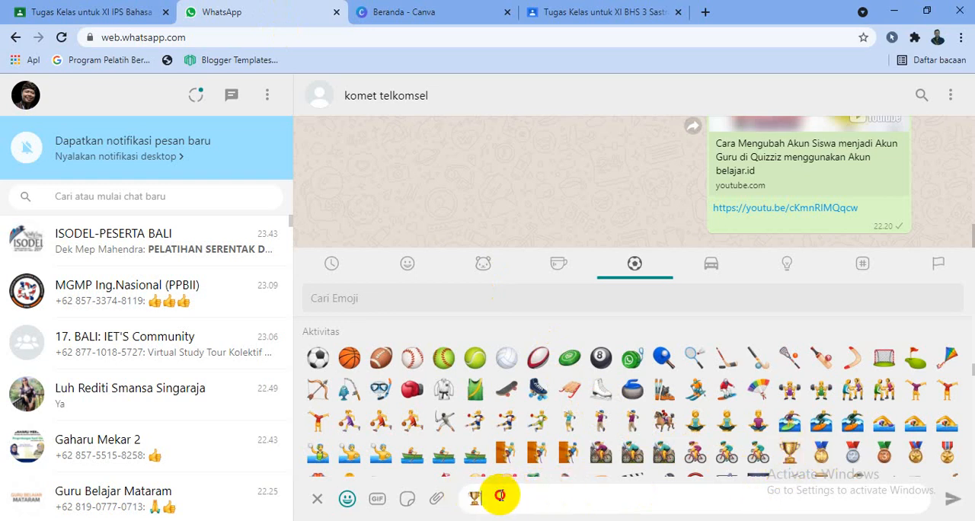
right_click(475, 500)
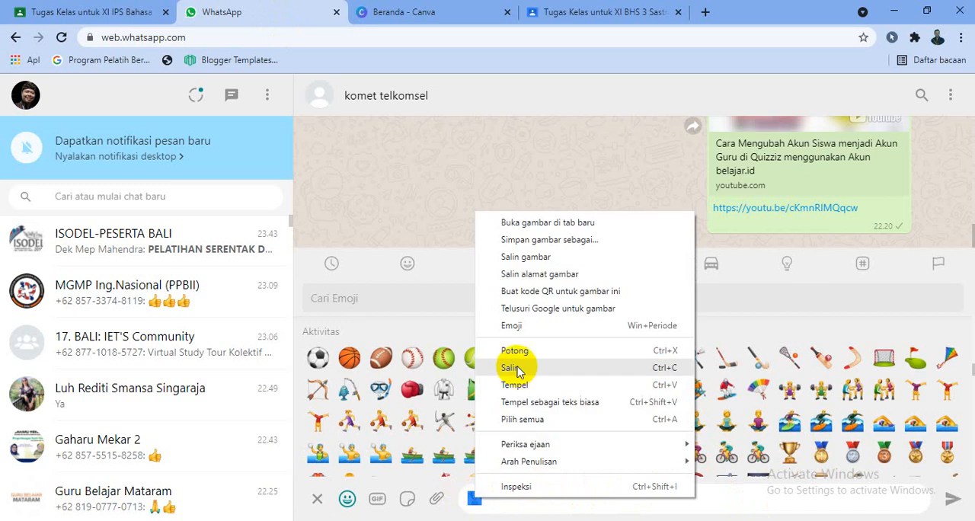
click(516, 372)
- In the XI BHS 3 Sastra Inggris class, rename the topic KD 3.8 Teks Hortatory Exposition with the copied trophy emoji in front
click(585, 10)
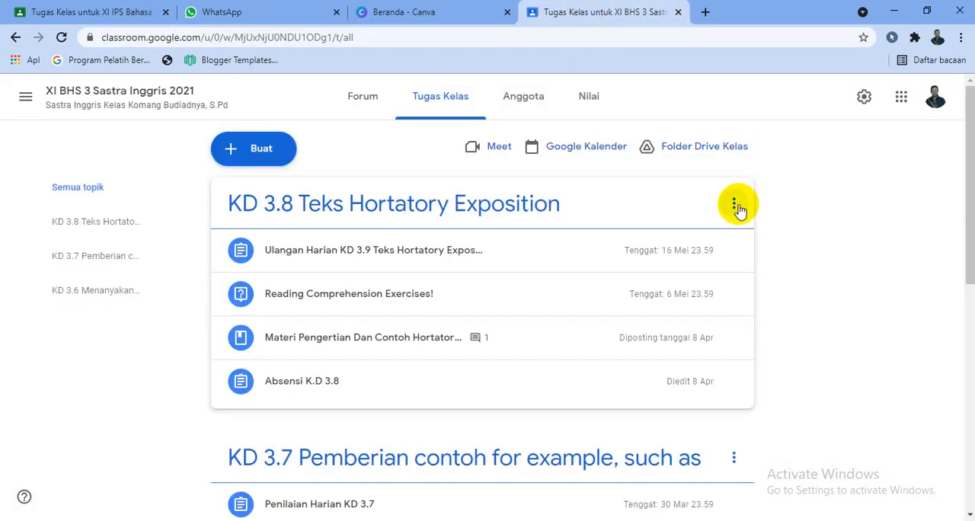
click(734, 204)
click(699, 231)
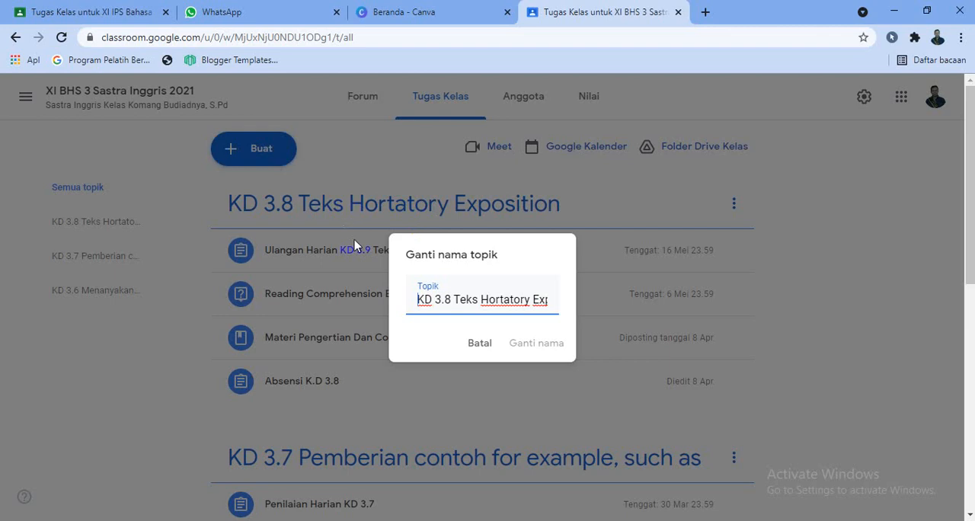
key(ctrl+v)
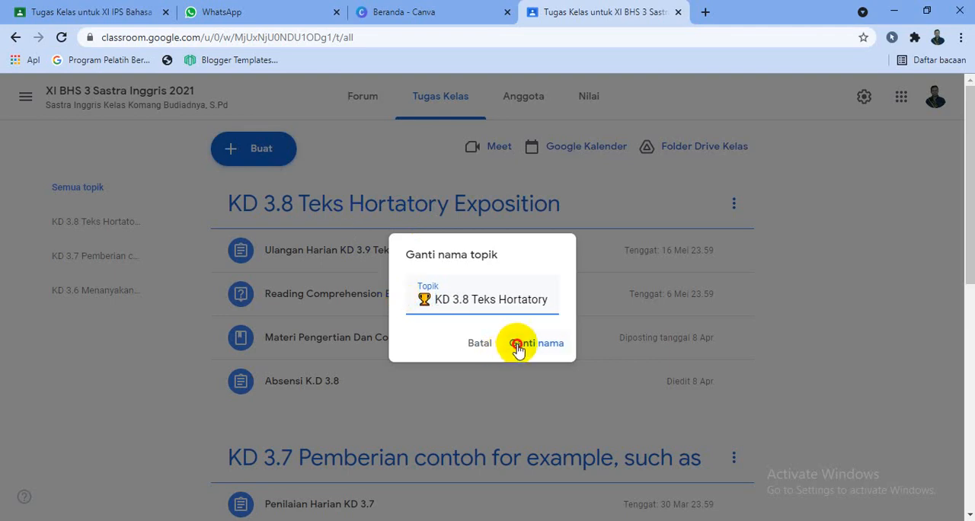
click(518, 344)
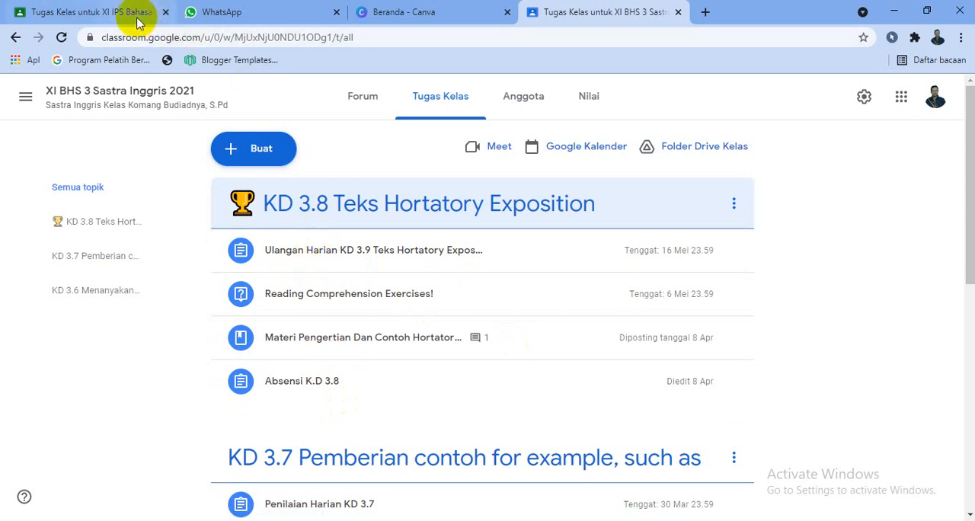
- Return to WhatsApp Web, replace the trophy in the message draft with a gold medal emoji, and copy it
click(244, 11)
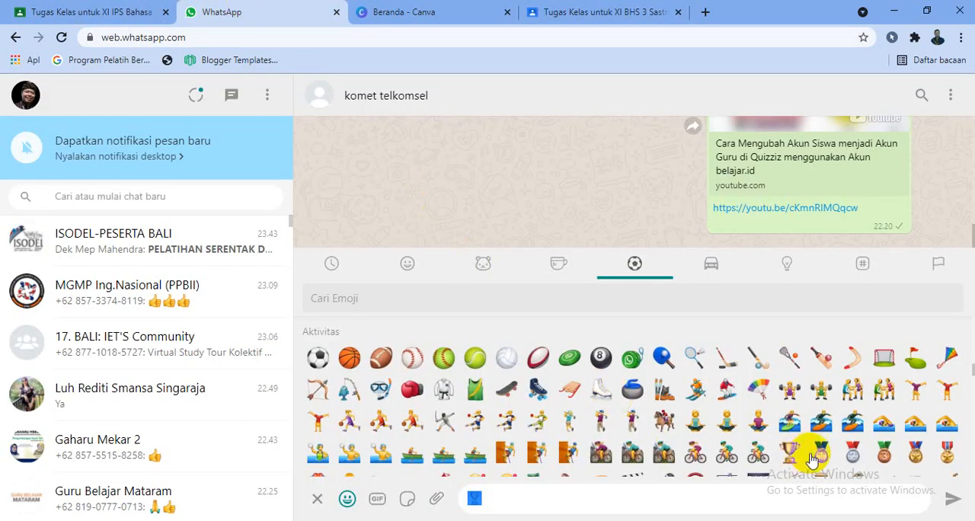
click(469, 499)
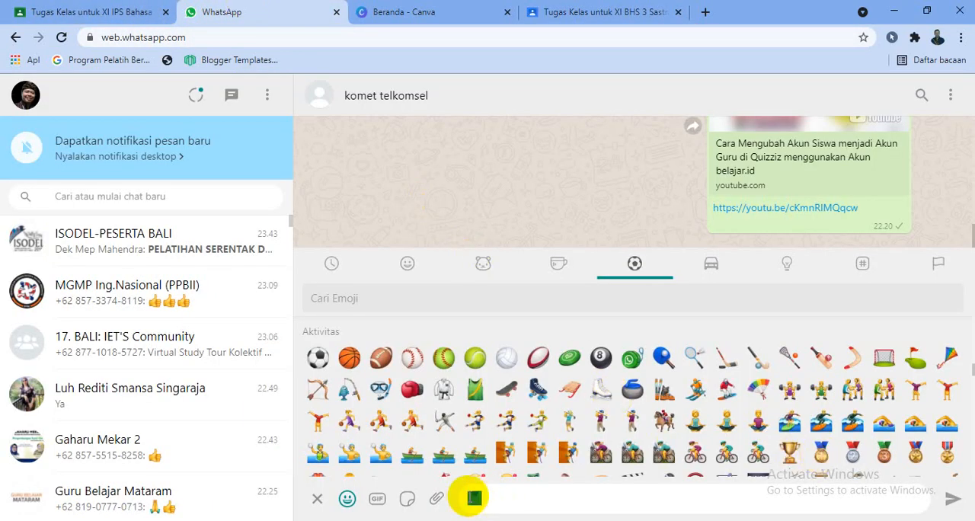
right_click(469, 499)
click(493, 363)
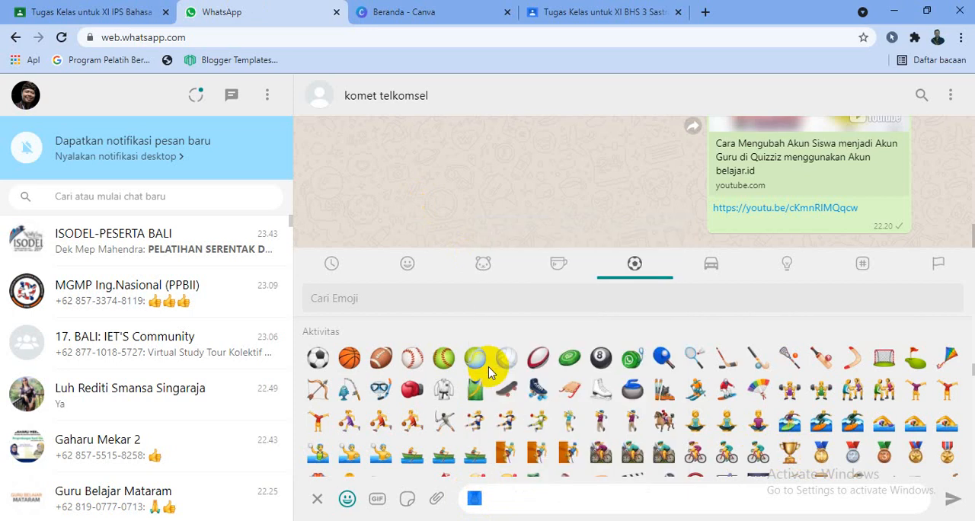
- In the XI BHS 3 Sastra Inggris class, put the copied gold medal emoji before the Ulangan Harian KD 3.9 assignment title and save
click(625, 8)
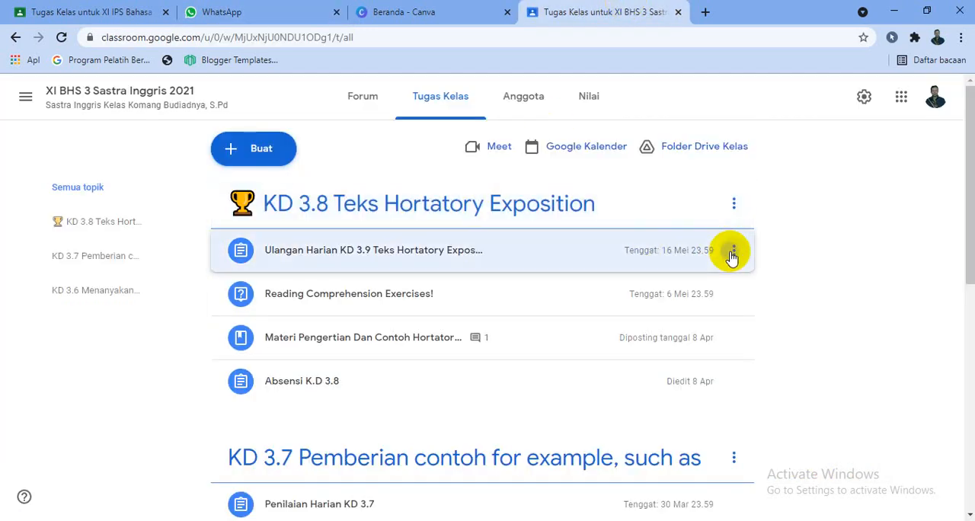
click(732, 252)
click(722, 279)
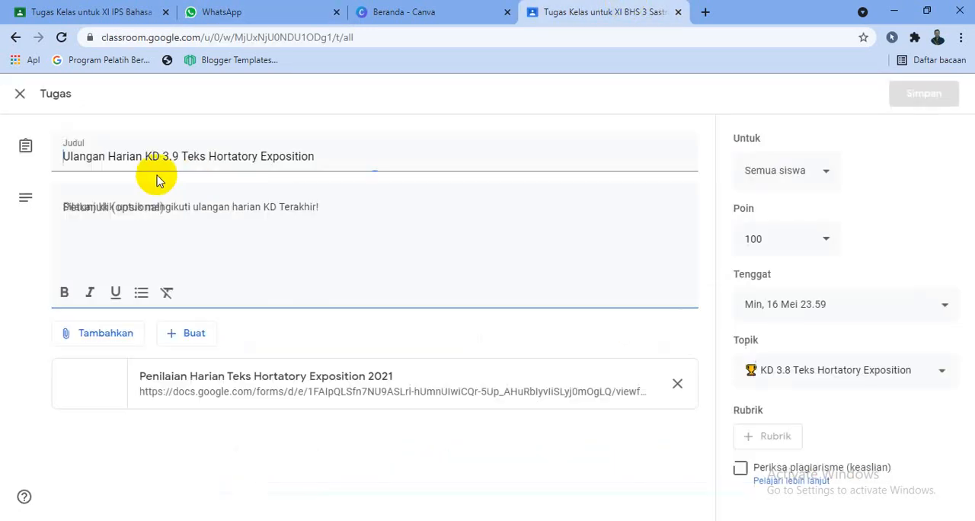
click(66, 156)
key(ctrl+v)
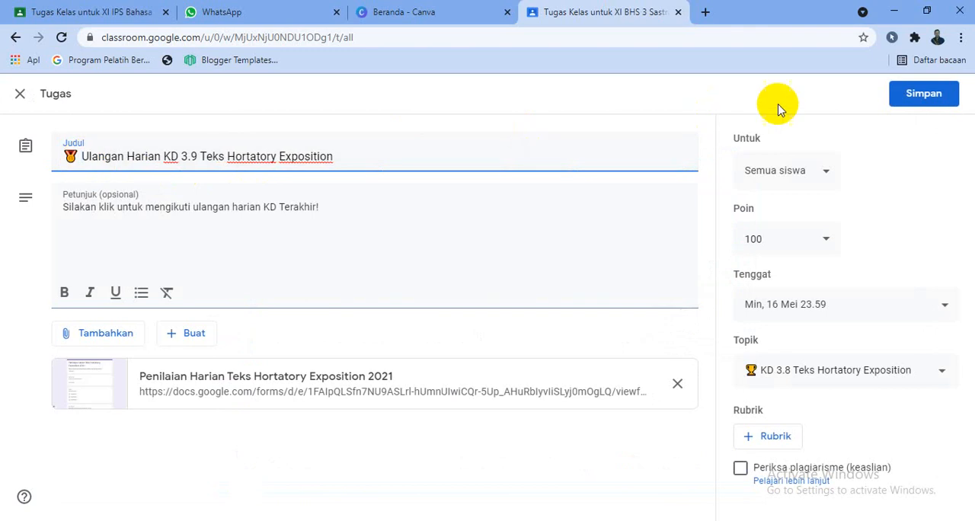
click(907, 107)
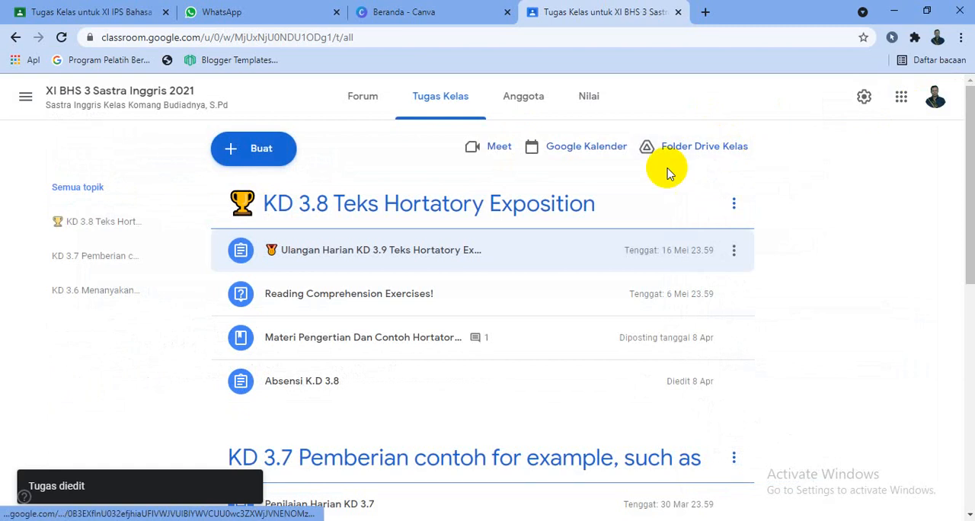
- In WhatsApp Web, replace the message draft with a small airplane and a landing airplane emoji from Travel & Places, and copy both
click(294, 12)
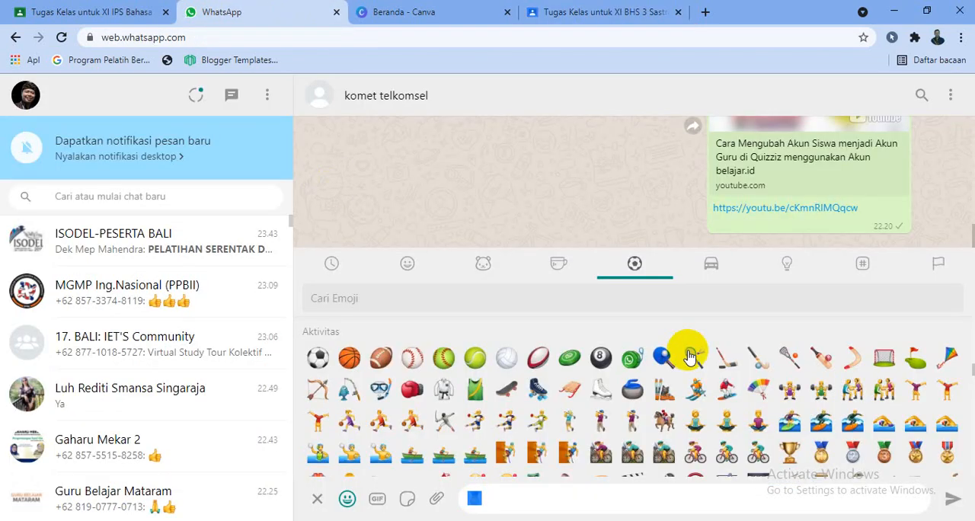
click(707, 262)
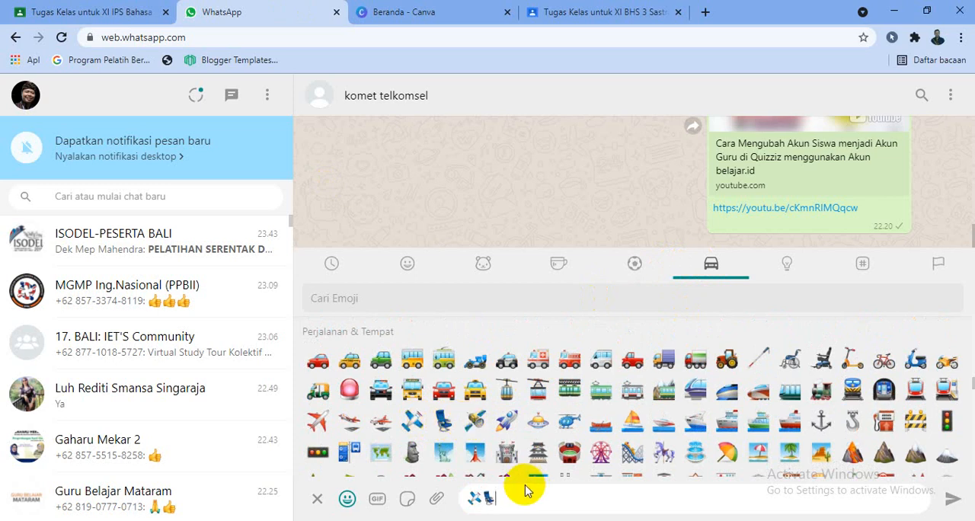
click(378, 421)
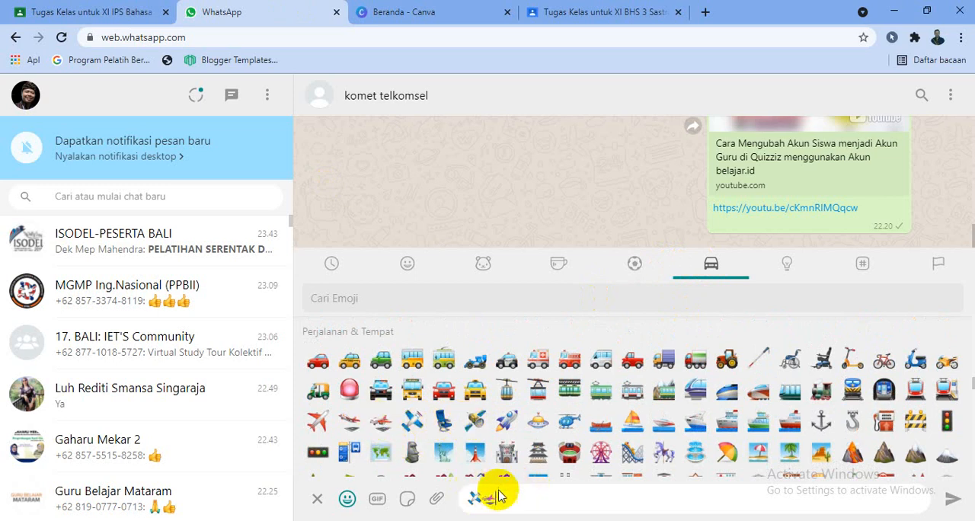
drag(515, 494, 471, 498)
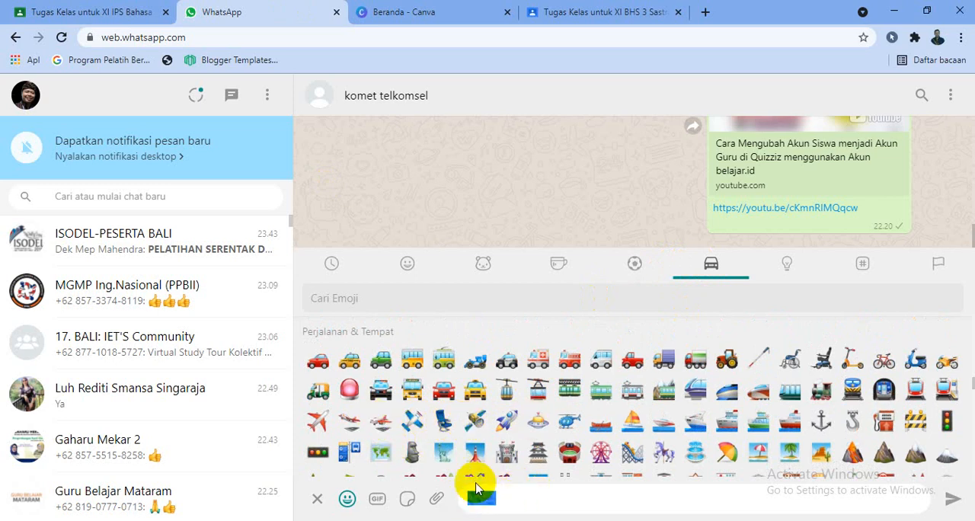
right_click(478, 499)
click(511, 370)
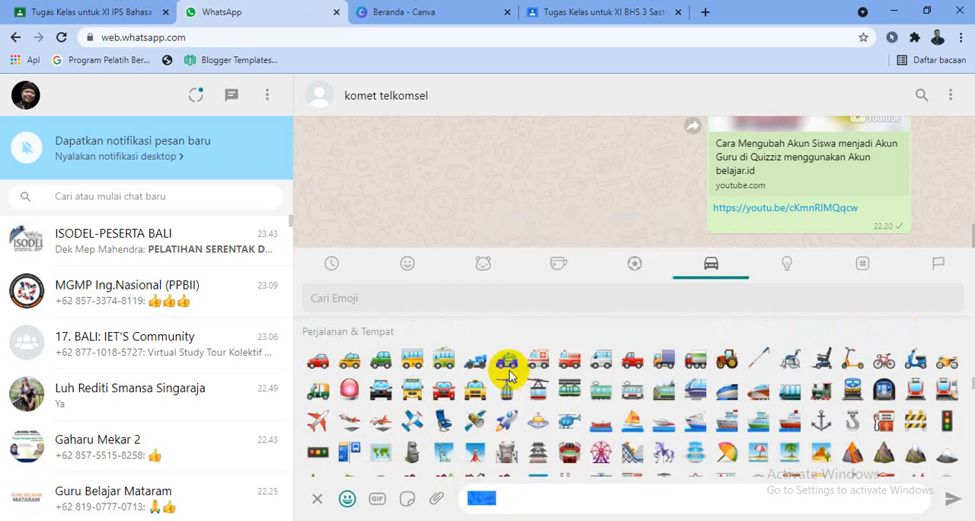
- Back in Google Classroom, put the copied airplane emojis before the Reading Comprehension Exercises! question title and save
click(602, 9)
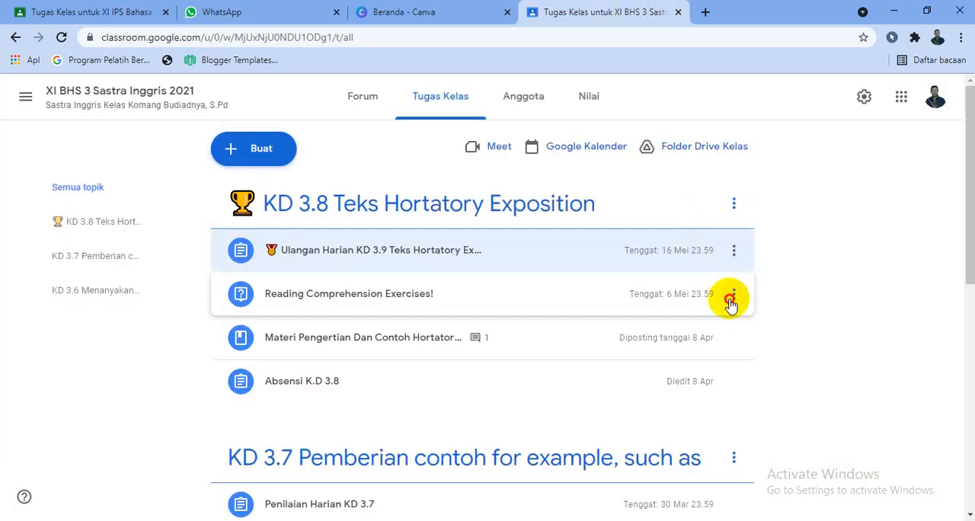
click(733, 294)
click(724, 326)
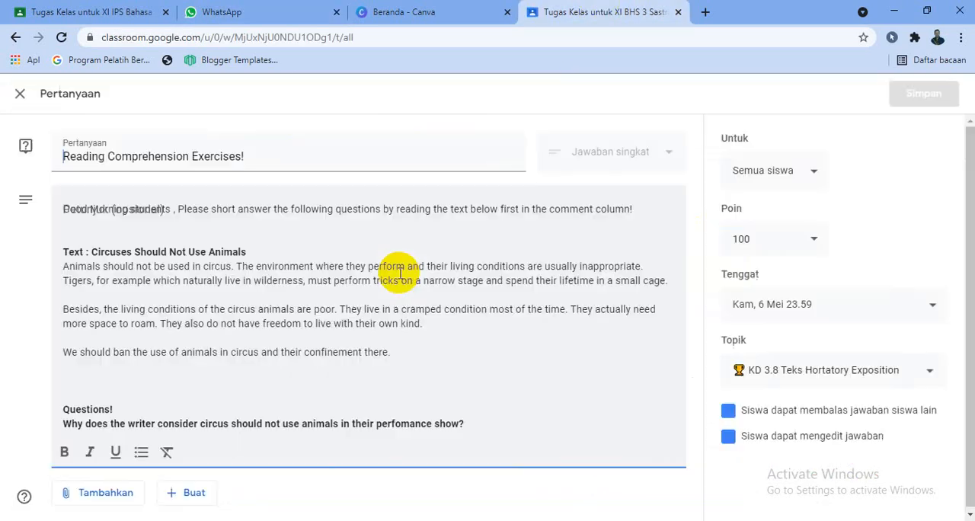
key(ctrl+v)
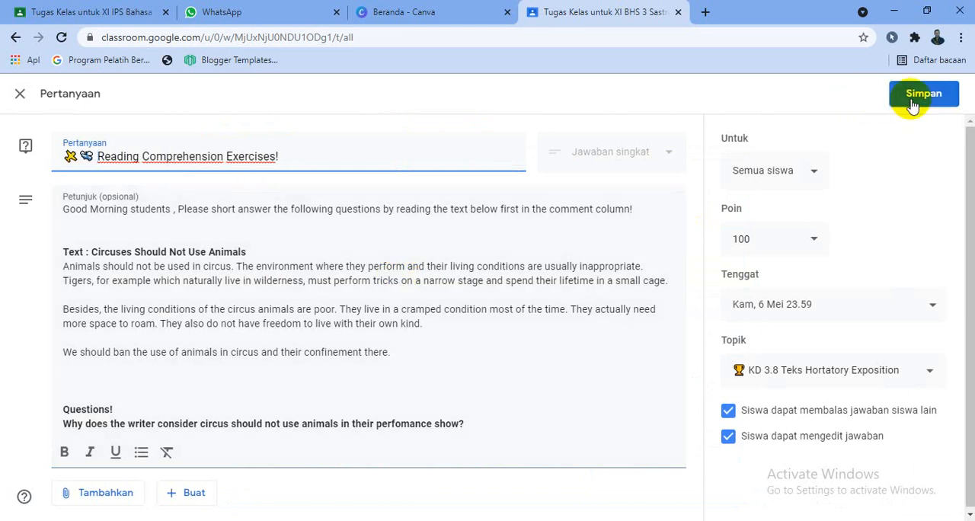
click(915, 102)
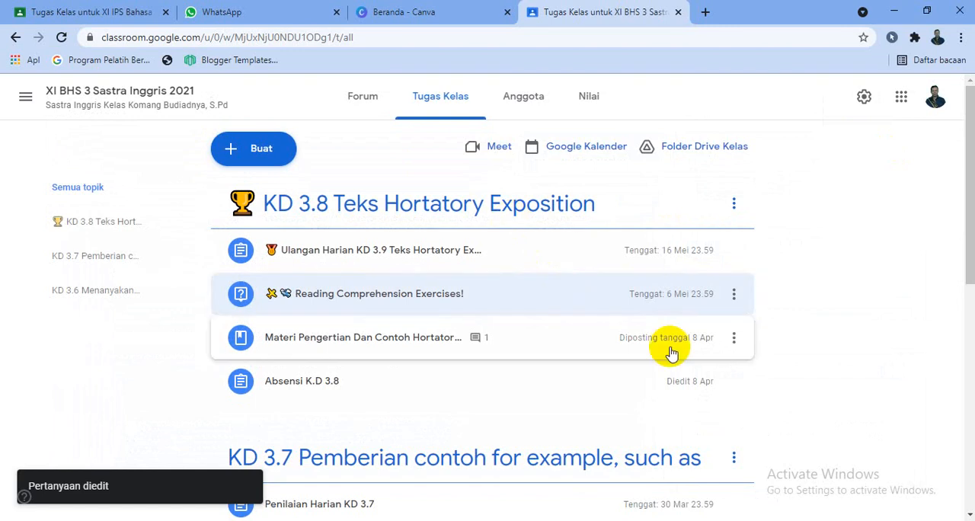
- Return to WhatsApp Web, replace the draft with police car, racing car and trolleybus emojis, and copy them
click(314, 10)
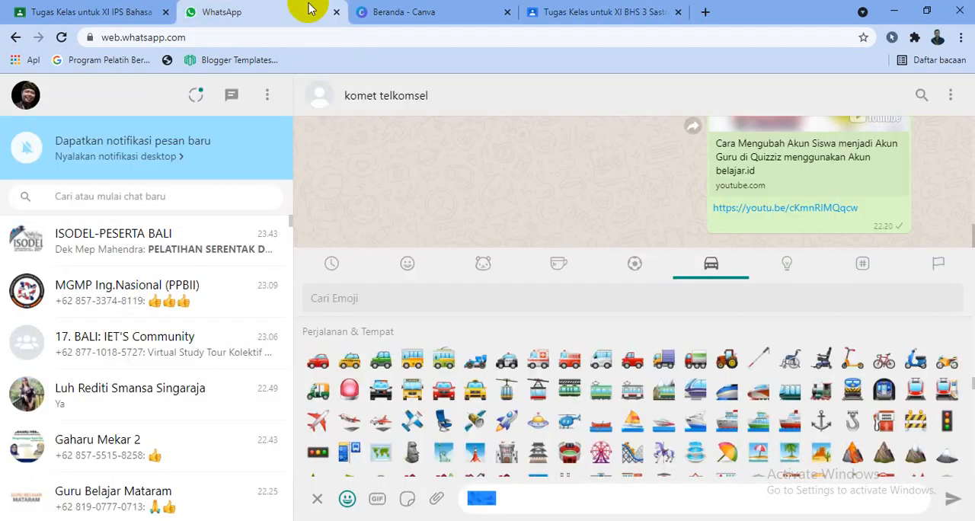
click(481, 363)
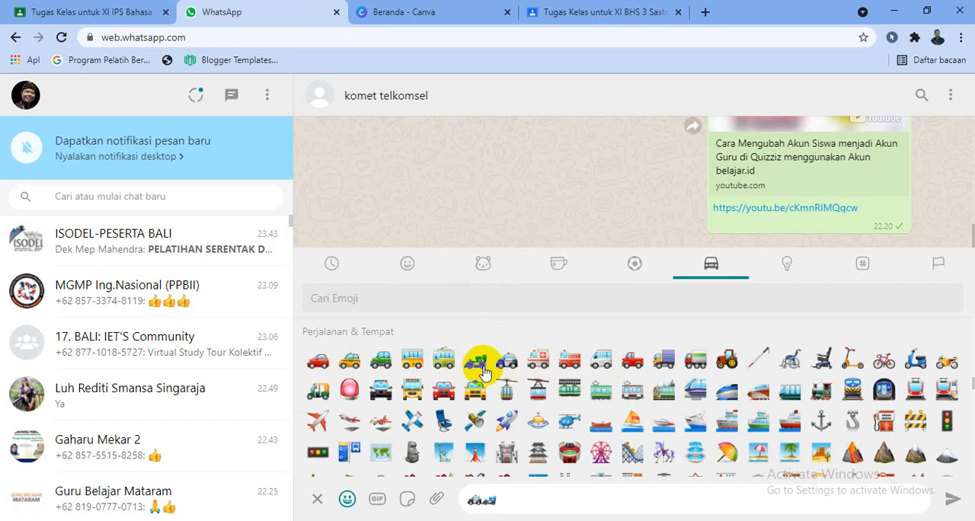
click(451, 362)
drag(523, 497, 467, 498)
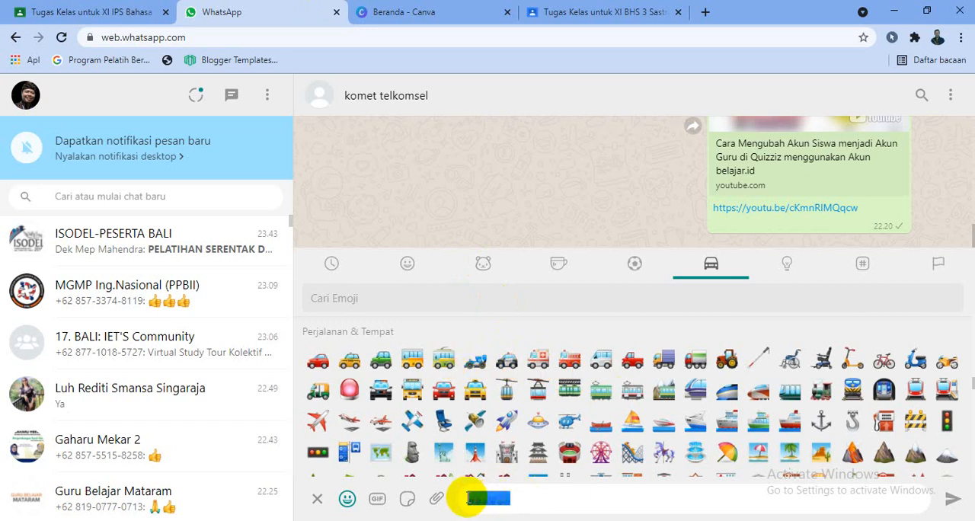
right_click(470, 498)
click(522, 374)
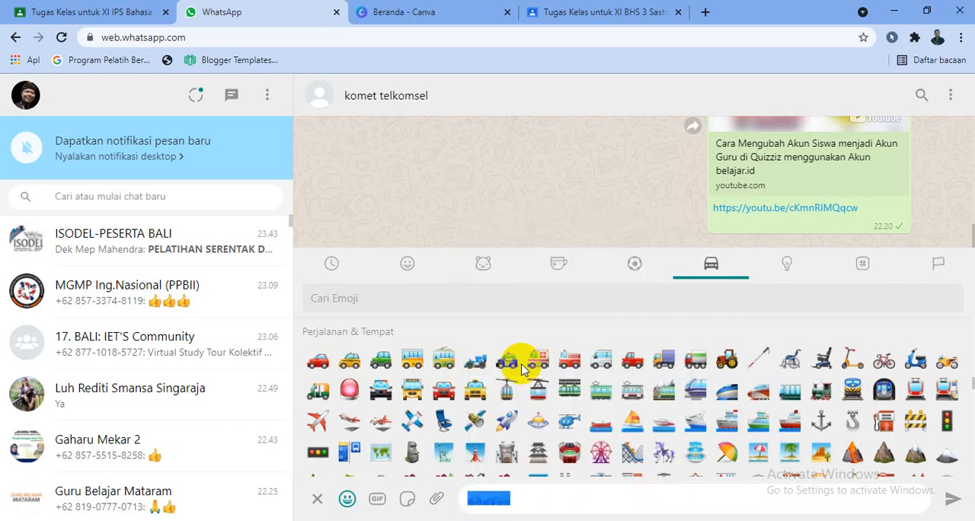
- In Google Classroom, put the copied vehicle emojis before the Materi Pengertian Dan Contoh Hortatory Exposition Text In English title and save the material
click(570, 13)
click(731, 340)
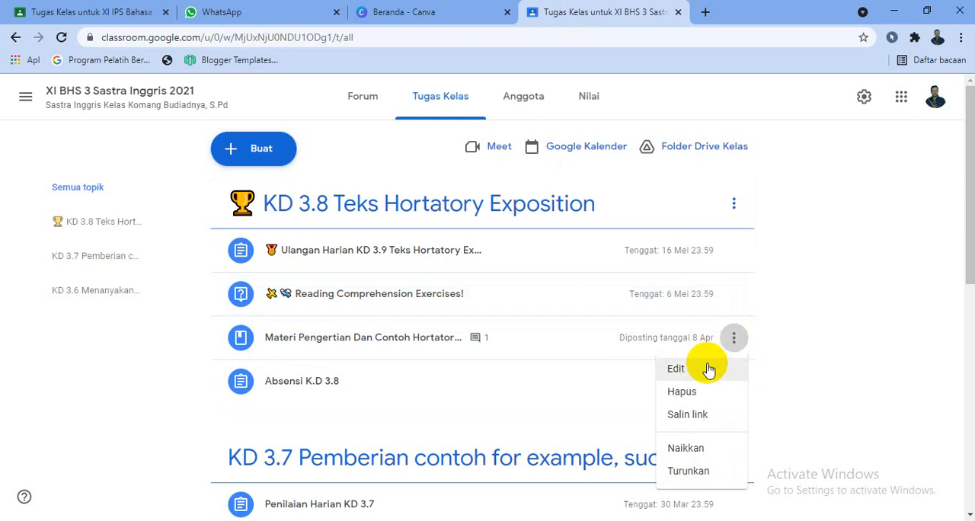
click(704, 372)
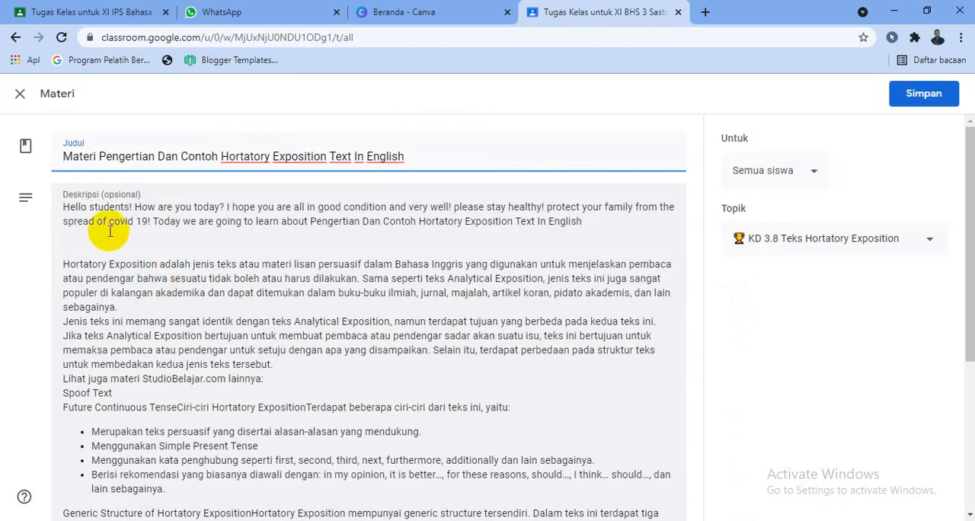
key(ctrl+v)
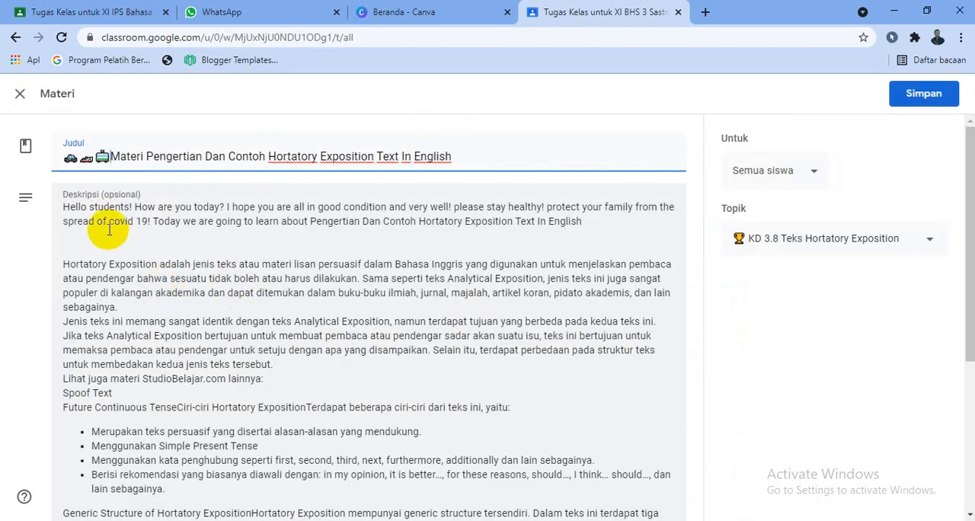
click(902, 99)
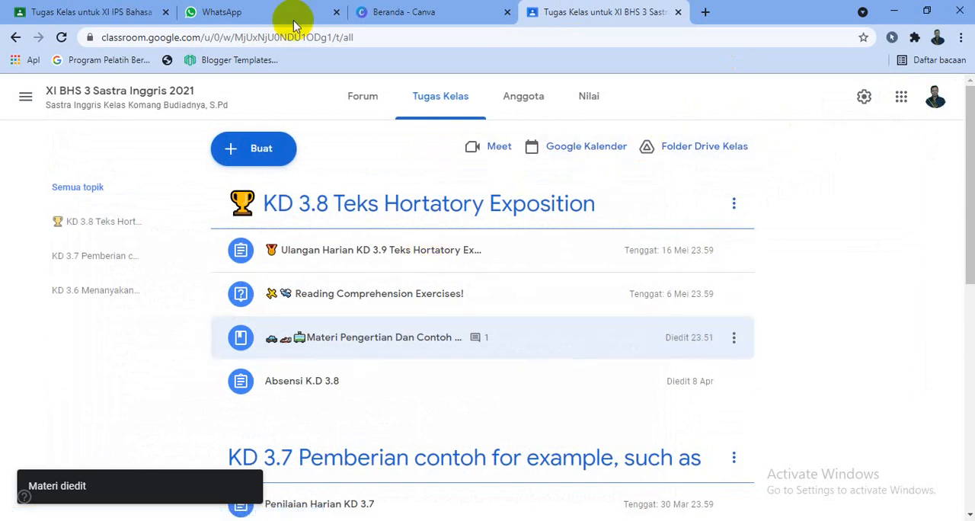
- In WhatsApp Web, replace the vehicles in the message draft with a telephone emoji from the Objects category and copy it
click(286, 12)
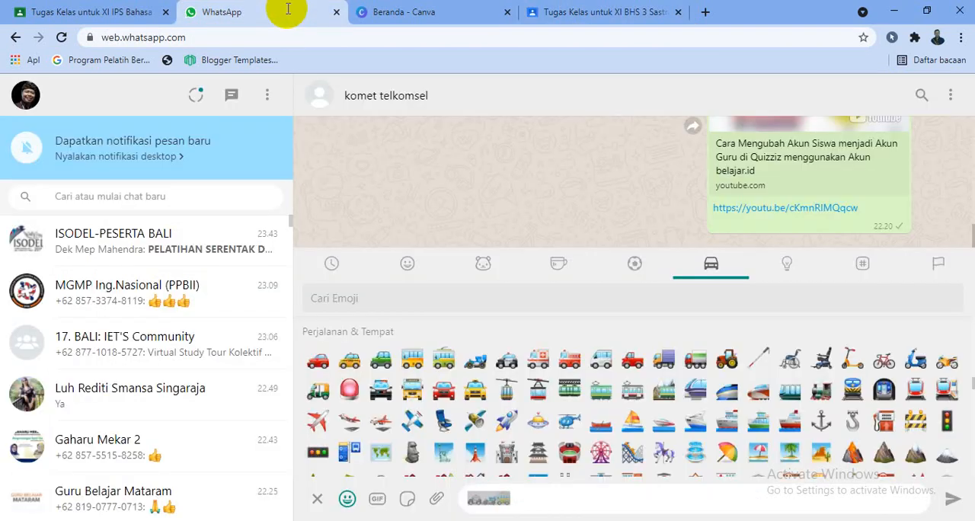
click(788, 267)
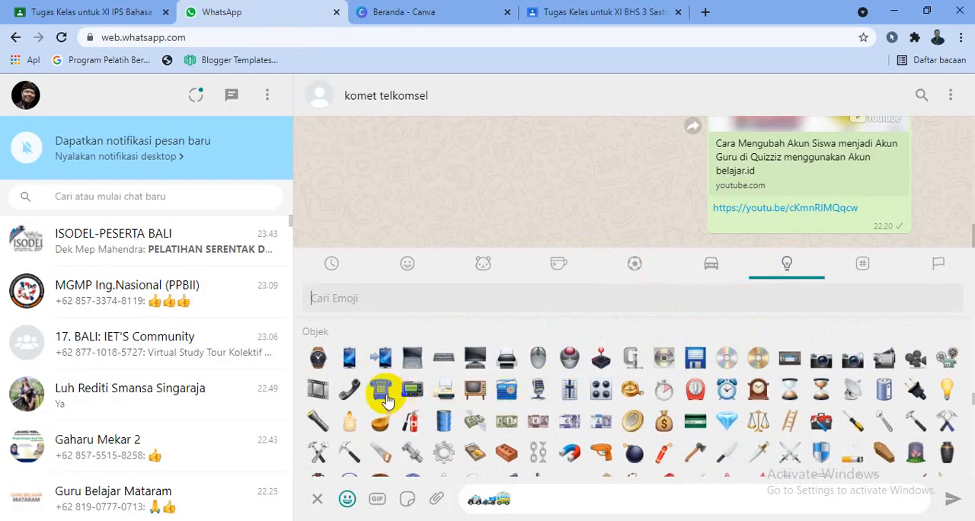
click(471, 499)
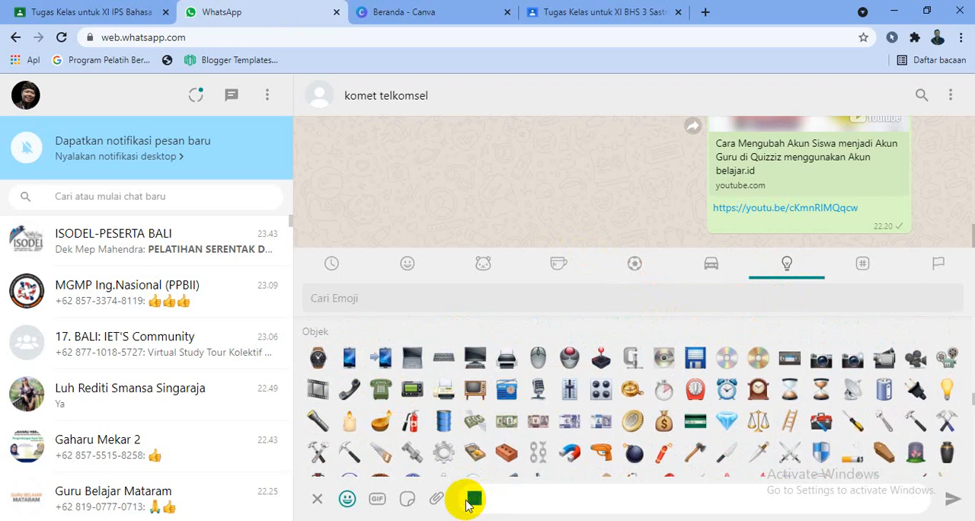
right_click(471, 499)
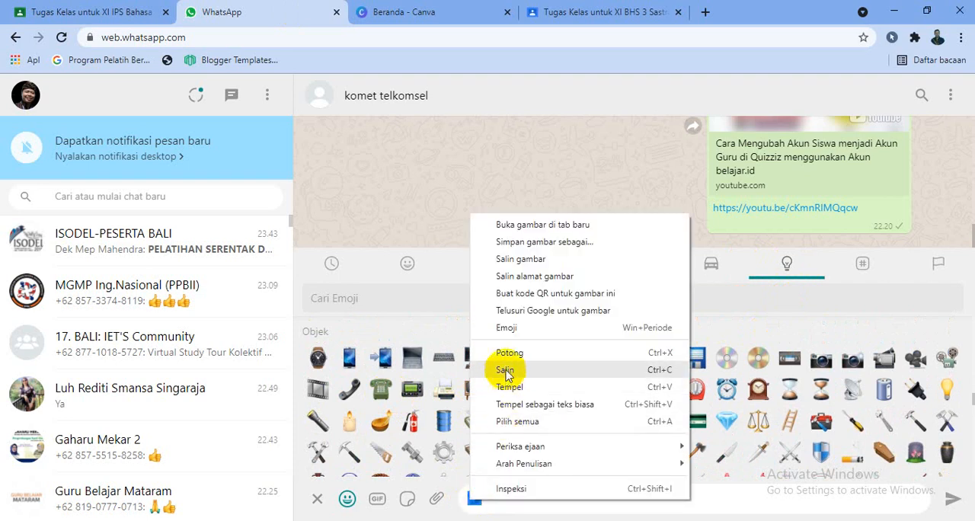
click(480, 366)
- Back in the Google Classroom class, put the copied telephone emoji before the Absensi K.D 3.8 assignment title and save
click(602, 10)
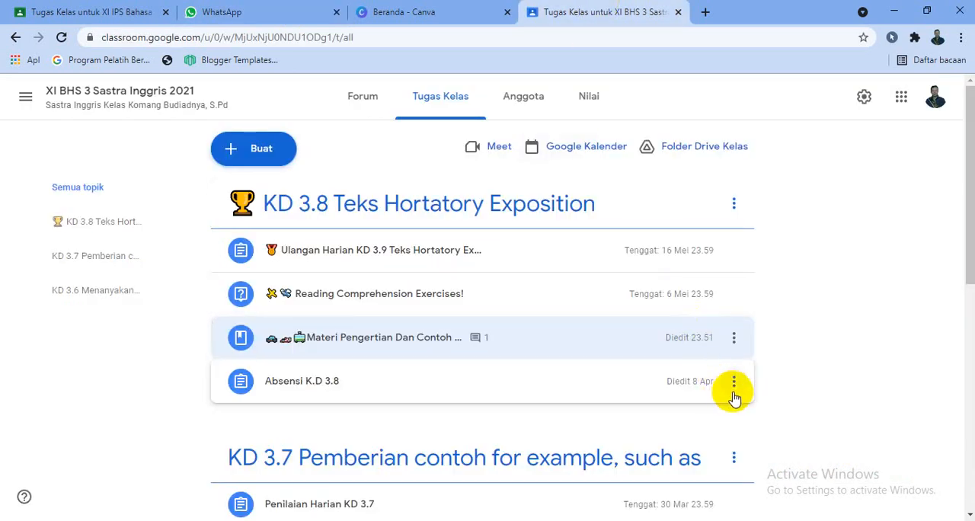
click(735, 385)
click(704, 391)
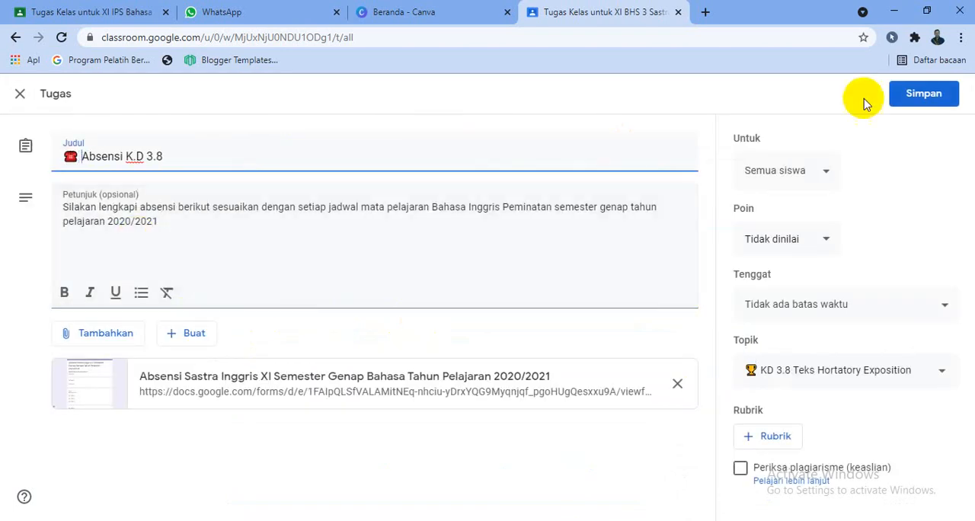
click(897, 103)
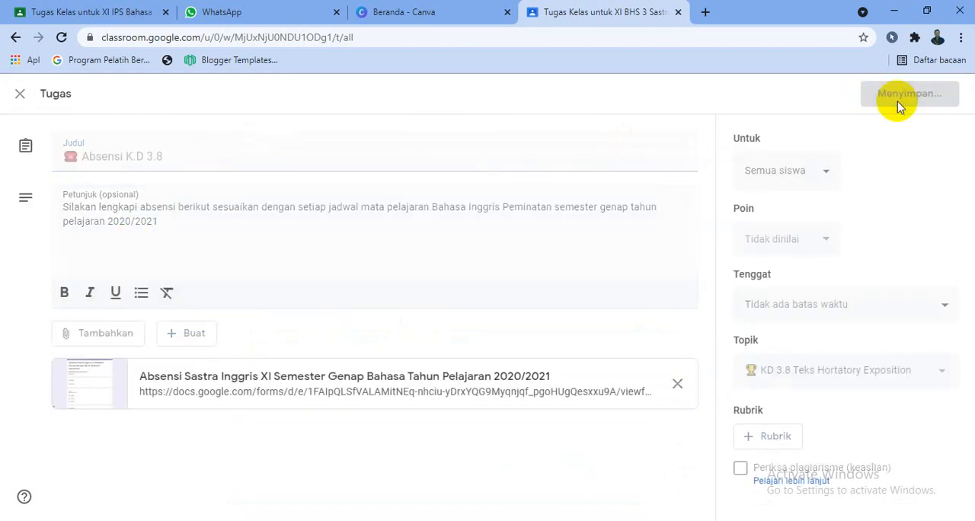
drag(970, 183, 972, 220)
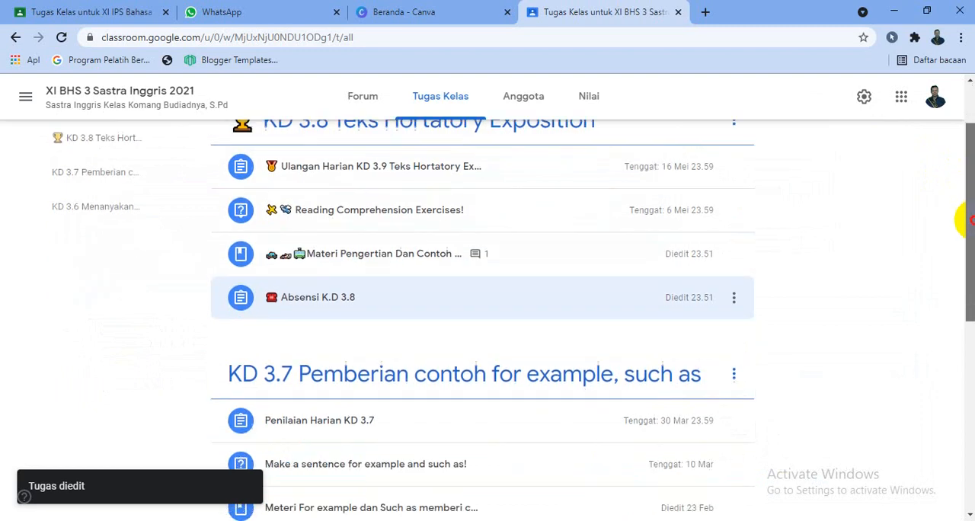
- In WhatsApp Web, show the Animals & Nature emojis and copy the emoji in the message draft
click(279, 13)
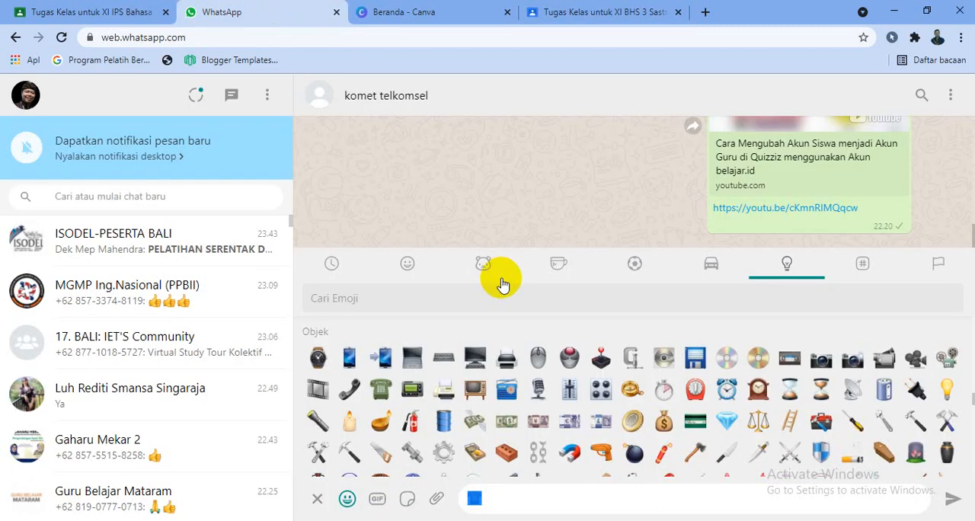
click(484, 264)
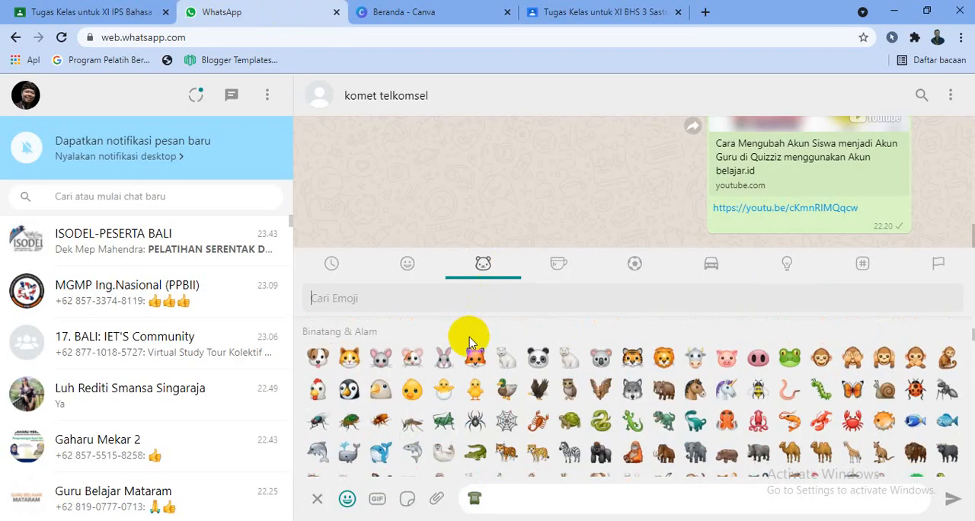
drag(491, 501, 467, 504)
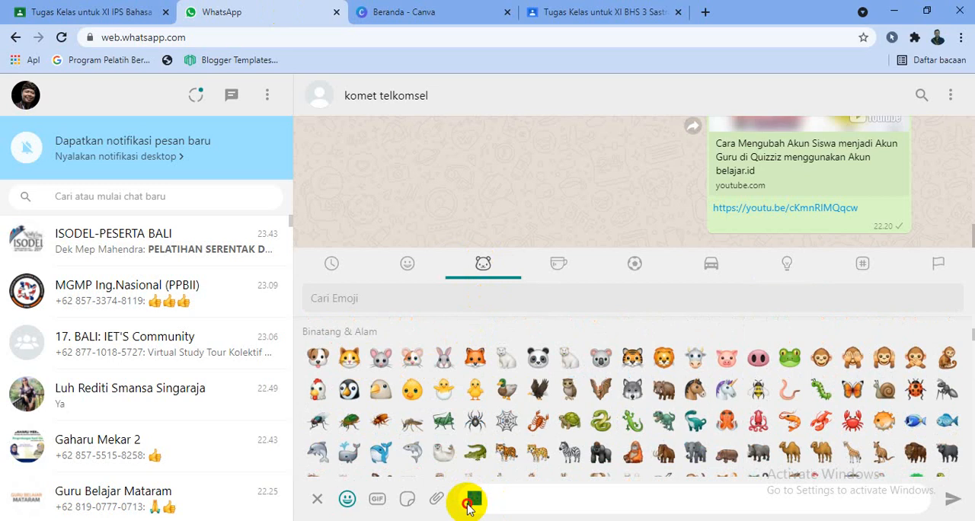
right_click(474, 500)
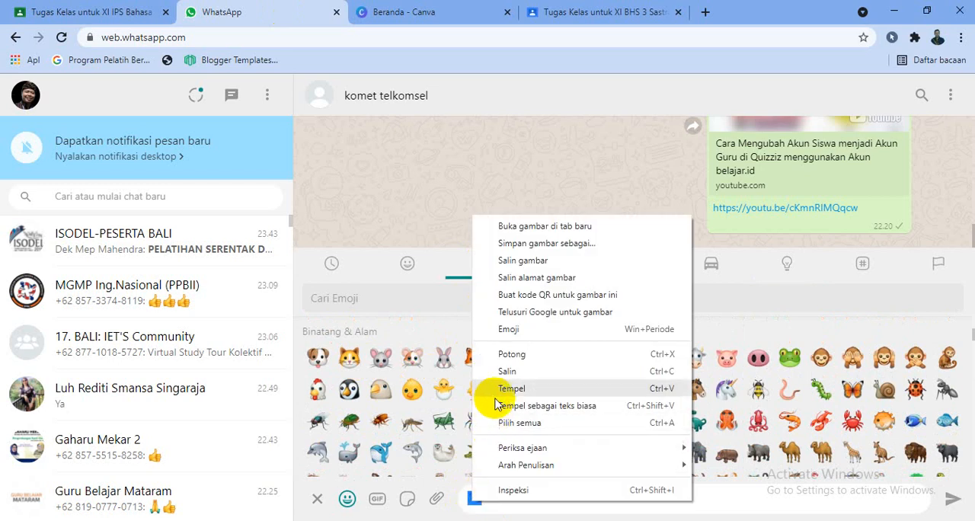
click(503, 369)
- Back in the Google Classroom class, put the copied cat emoji before the KD 3.7 Pemberian contoh topic name and save the rename
click(570, 14)
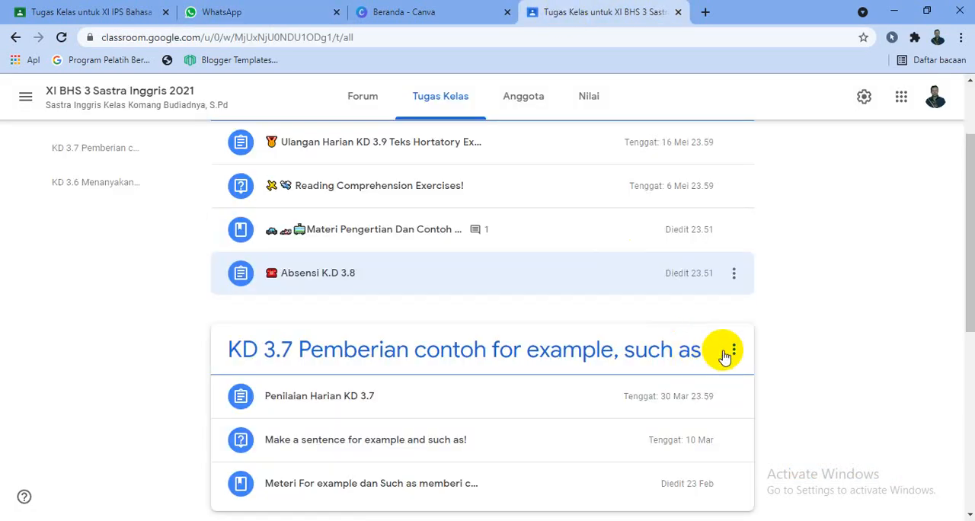
click(734, 349)
click(719, 381)
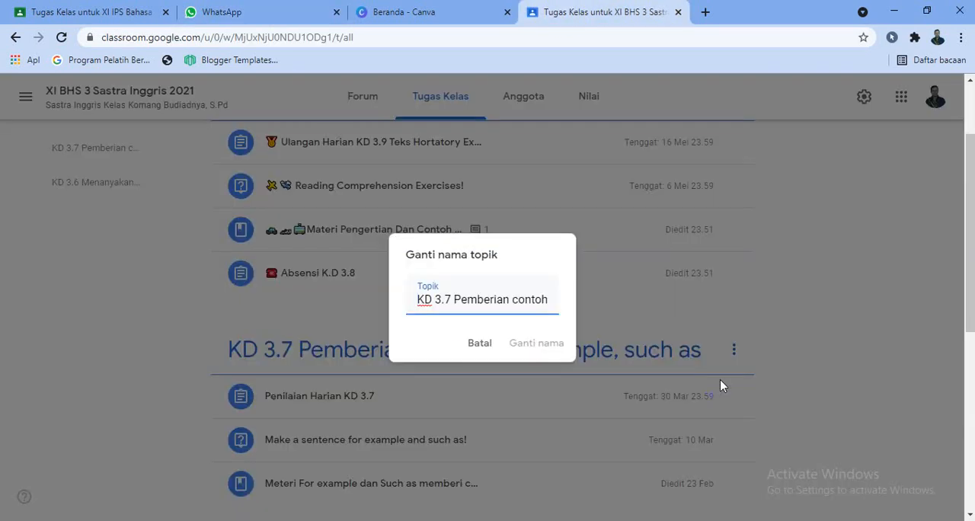
click(537, 349)
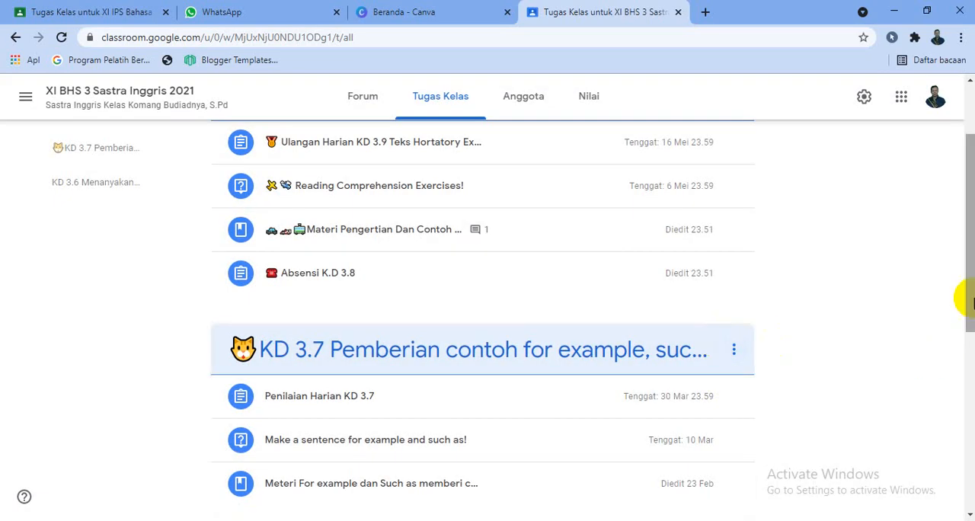
- Examine the Forum banners of the XI BHS 3 Sastra Inggris and XI IPS Bahasa Inggris classes
drag(967, 283, 969, 242)
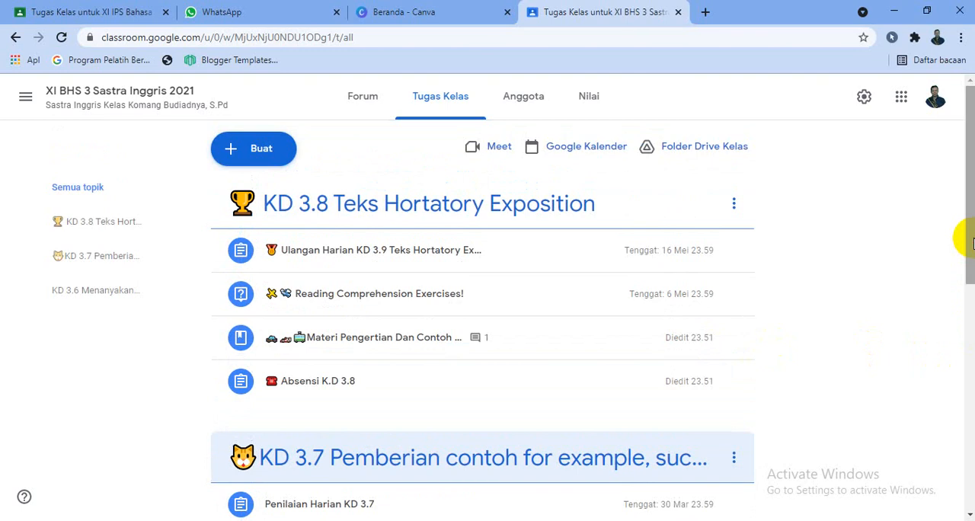
click(363, 98)
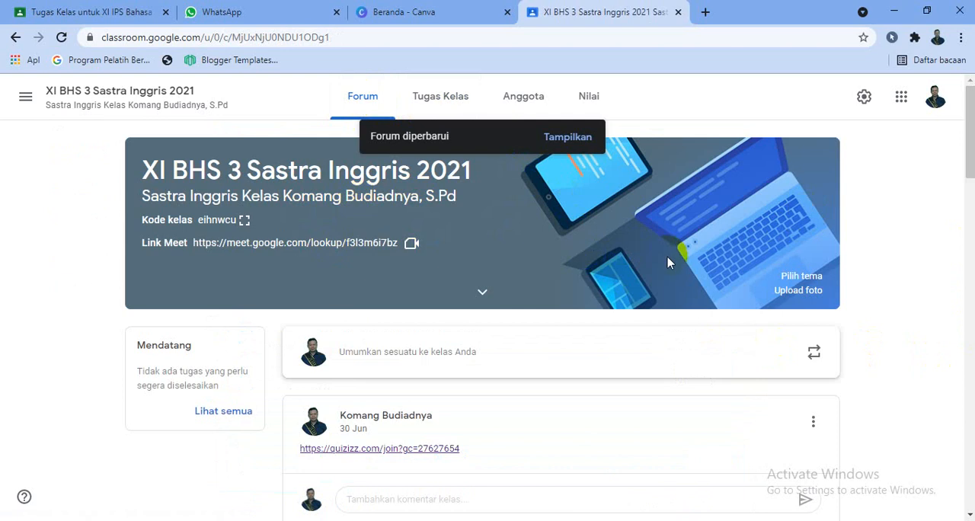
click(135, 12)
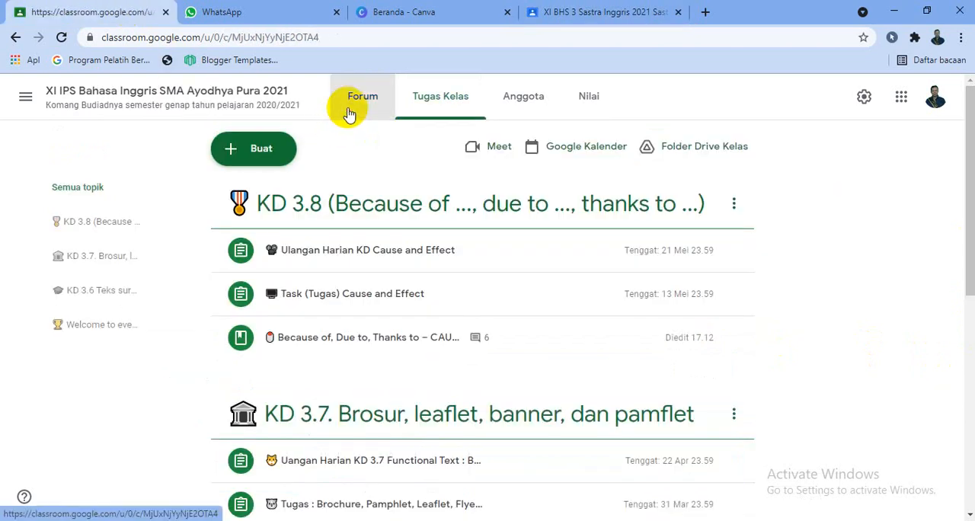
click(346, 112)
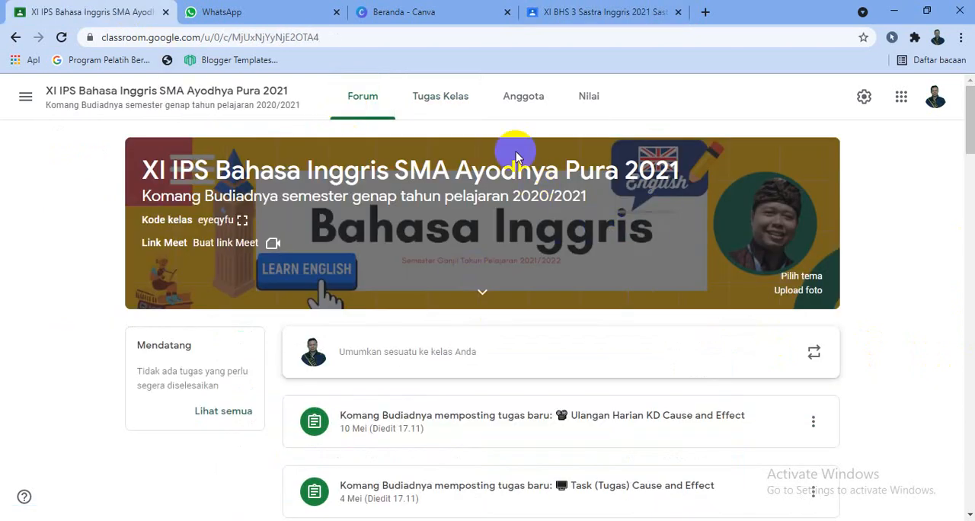
- Switch to Canva, search for "header google" and show the suggested Header Google Classroom templates
click(431, 13)
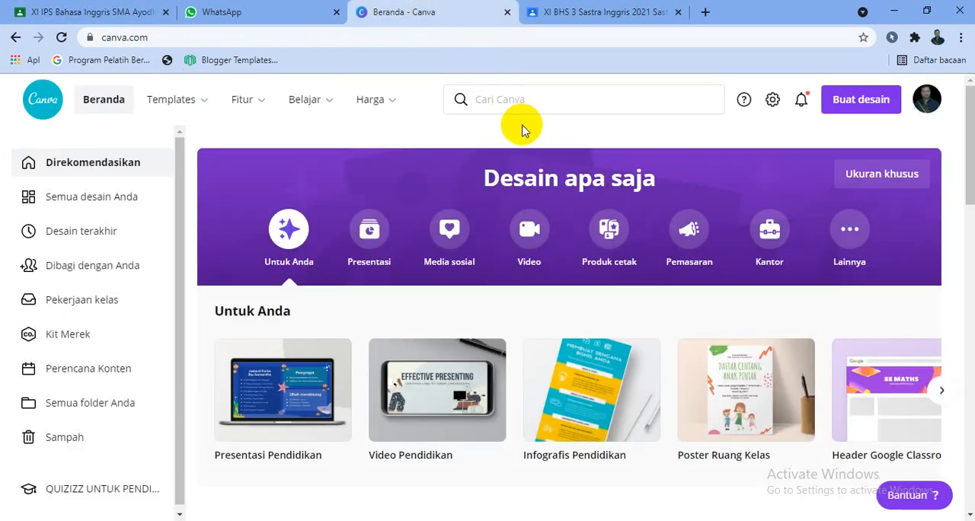
click(588, 105)
text(head)
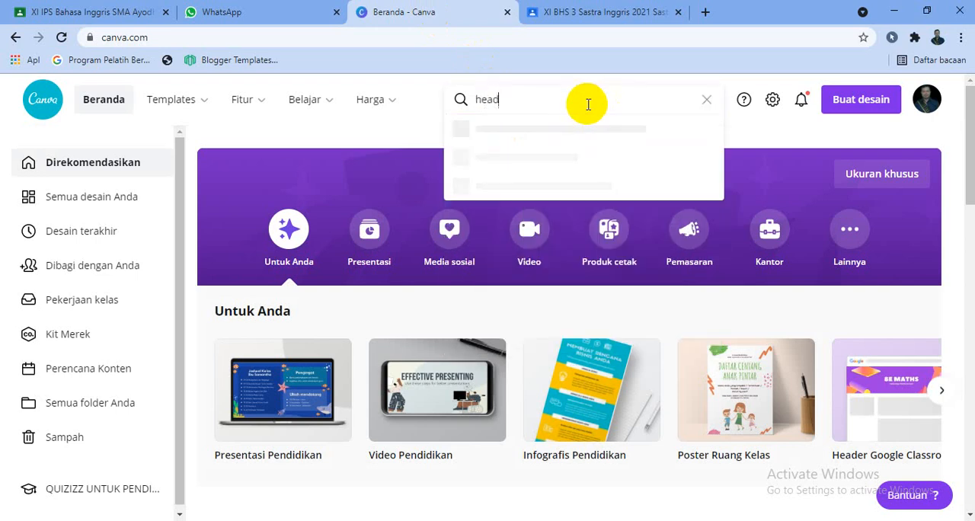
text(er google)
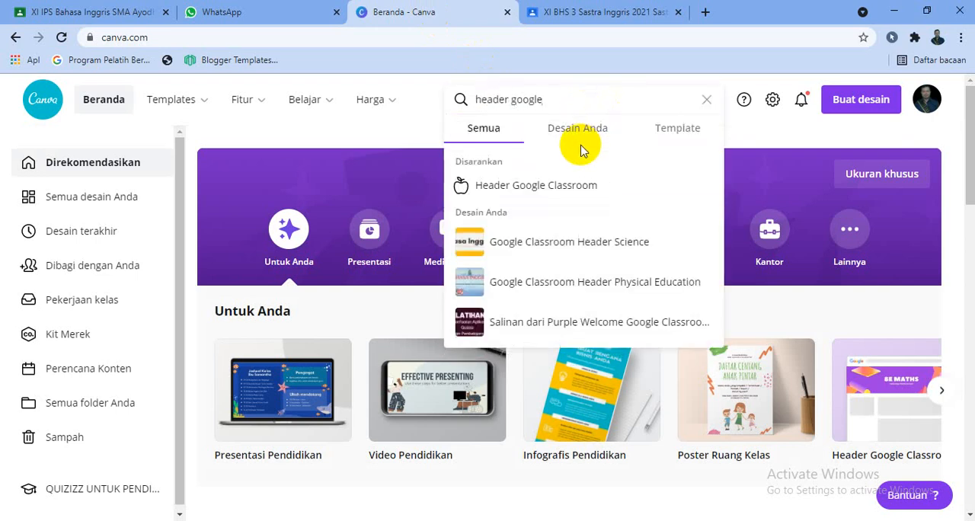
click(596, 197)
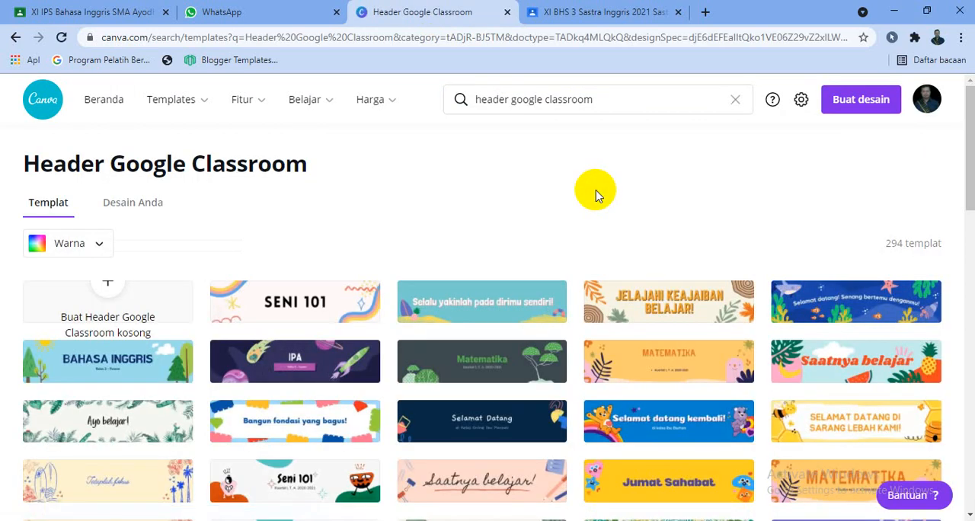
- Open the Welcome to Class Forensics 101 template for editing and replace its layout with the dark grey Matematika template
drag(969, 178, 973, 435)
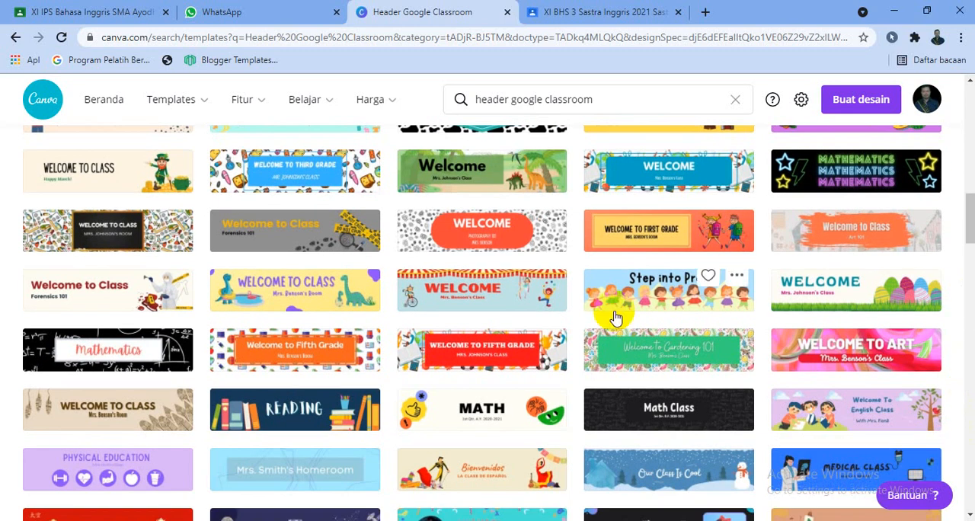
click(128, 302)
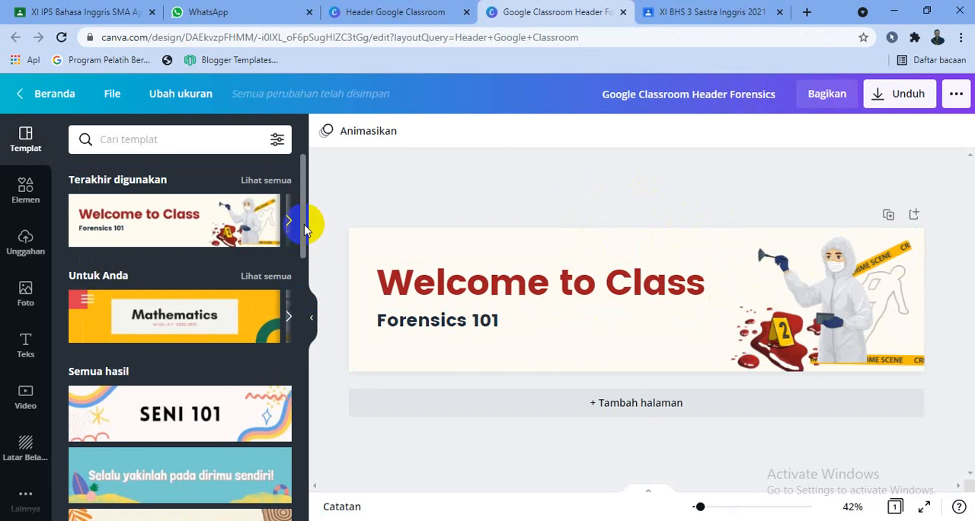
drag(305, 227, 297, 347)
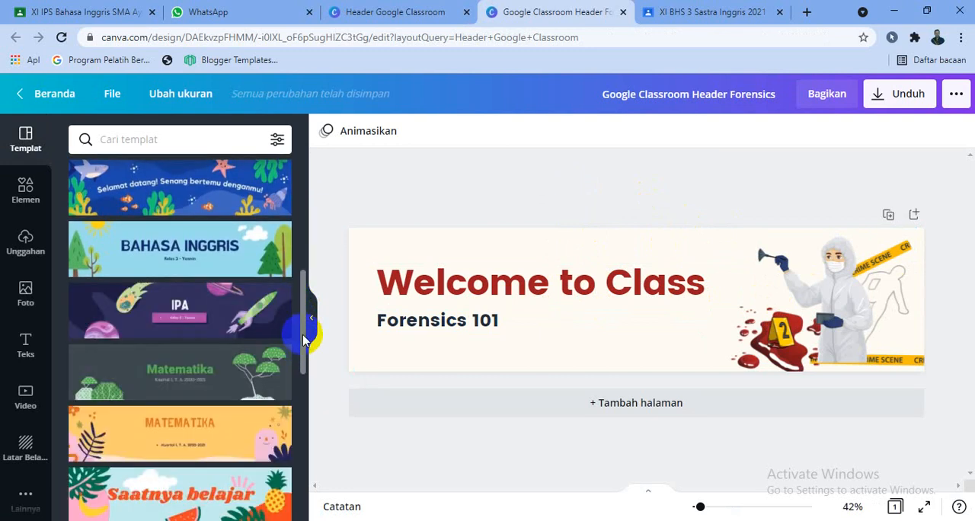
drag(305, 343, 306, 381)
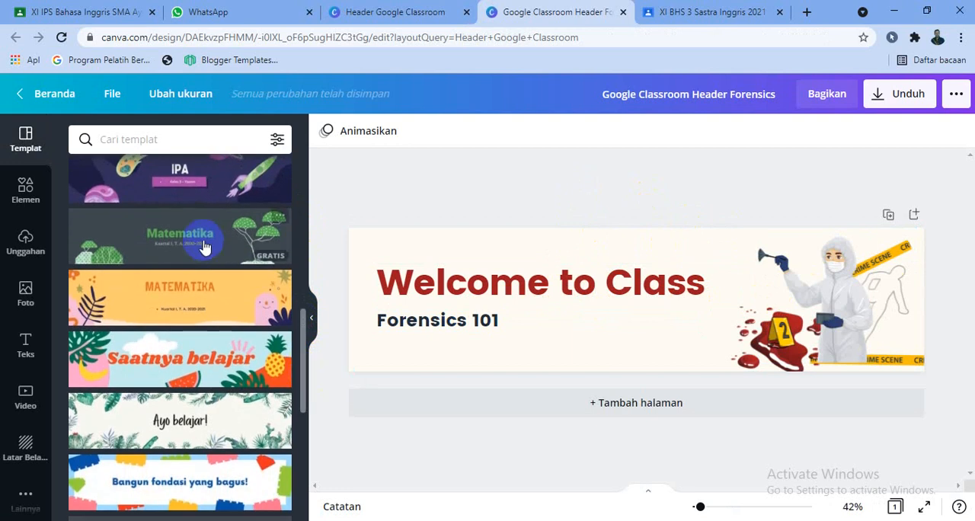
click(214, 313)
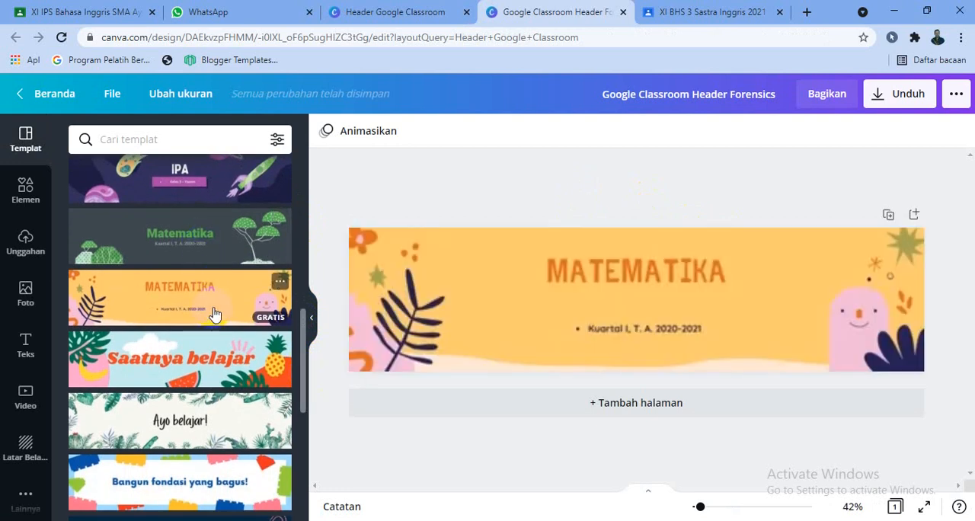
click(226, 256)
- Delete the green bushes and the tree illustration from the Matematika header
click(429, 343)
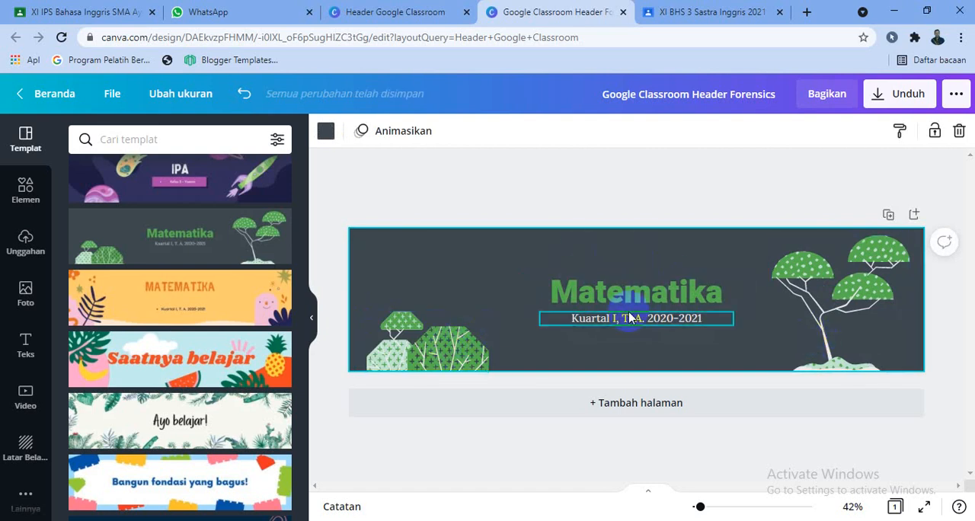
click(411, 332)
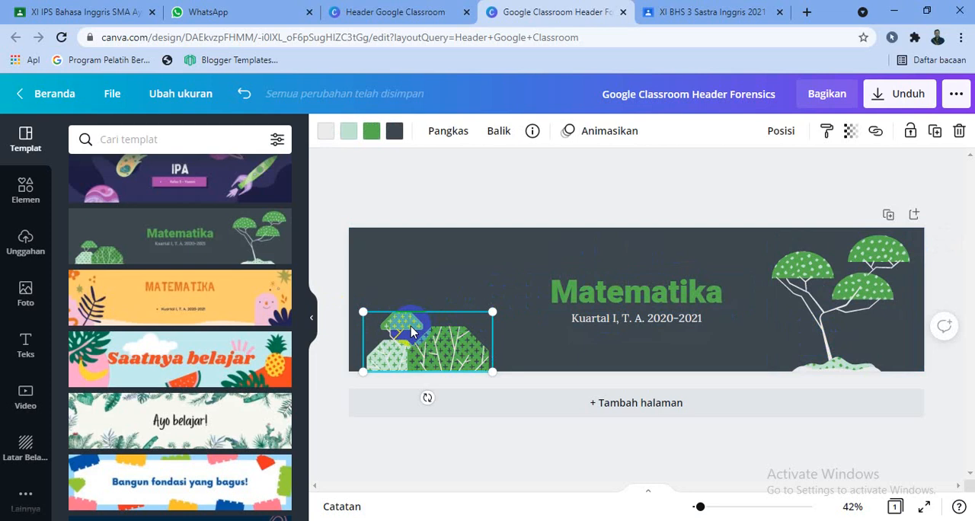
key(Delete)
click(841, 301)
key(Delete)
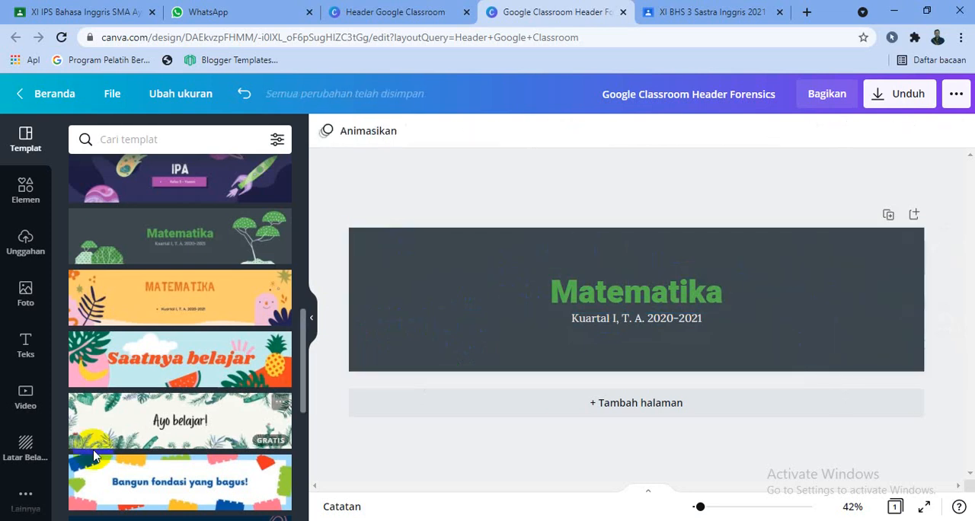
- Try a coral-red fill and the blue-and-orange Abstrak image as the header's background
click(25, 457)
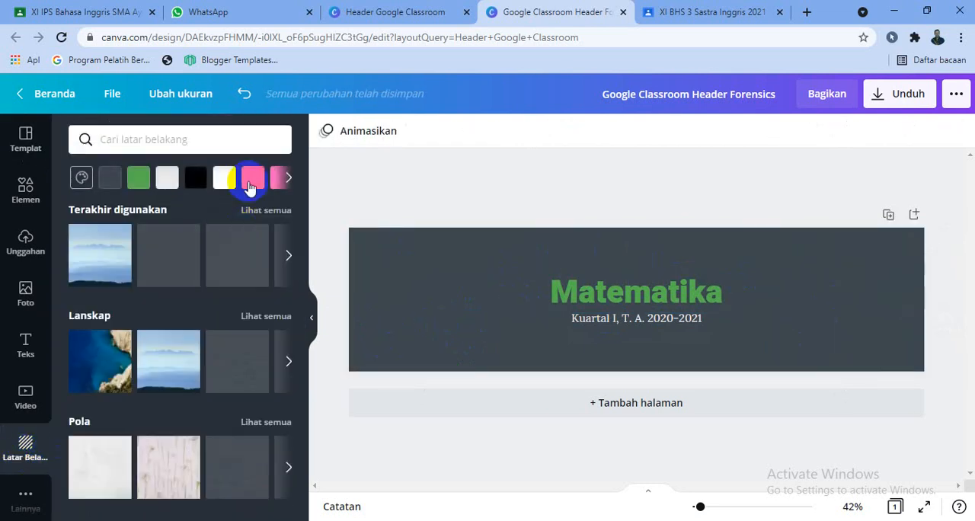
click(252, 181)
drag(309, 233, 310, 307)
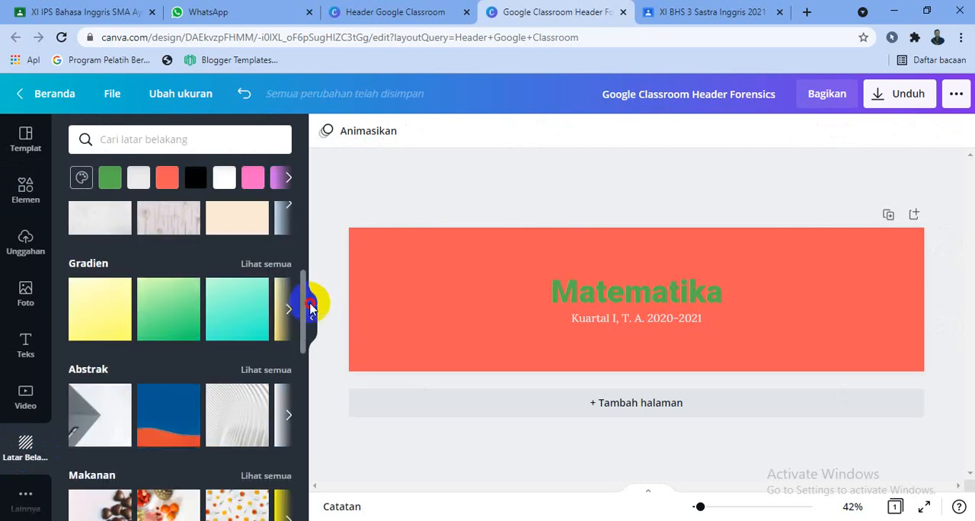
click(310, 305)
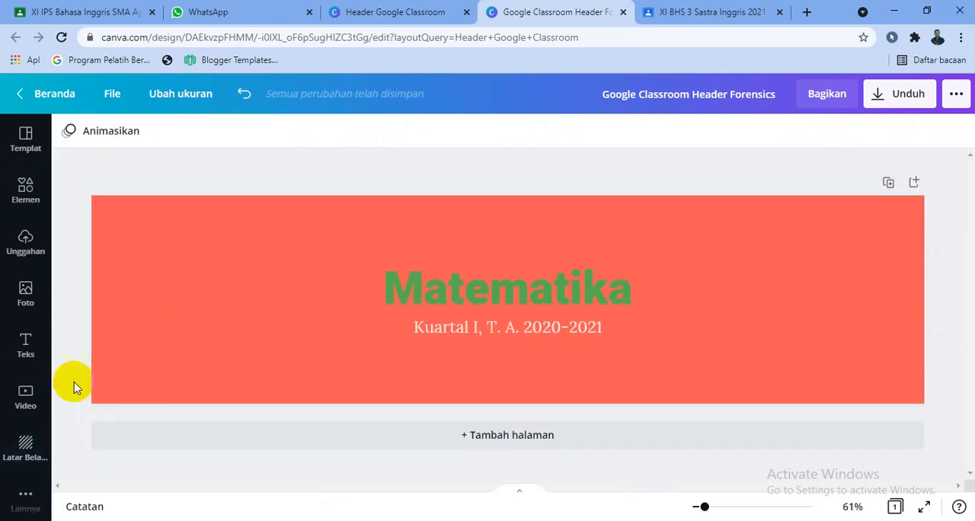
click(15, 445)
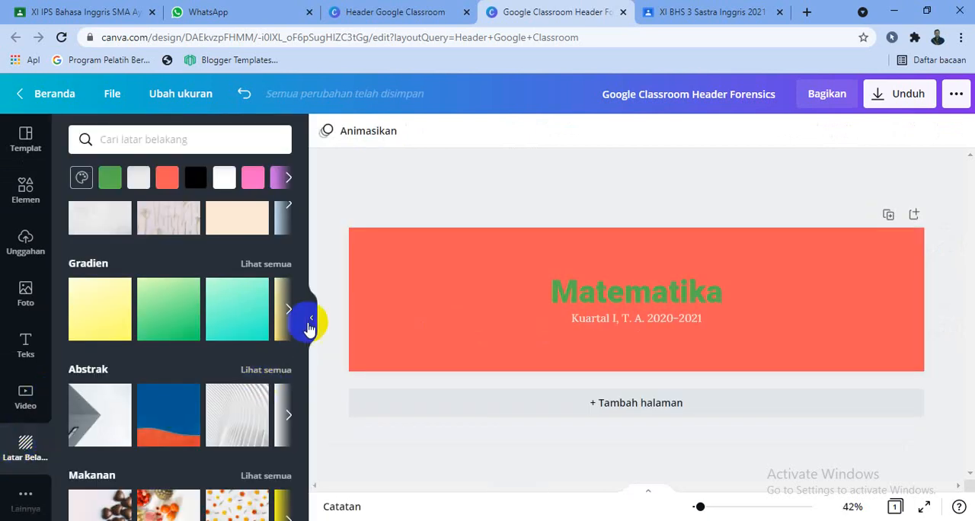
click(188, 435)
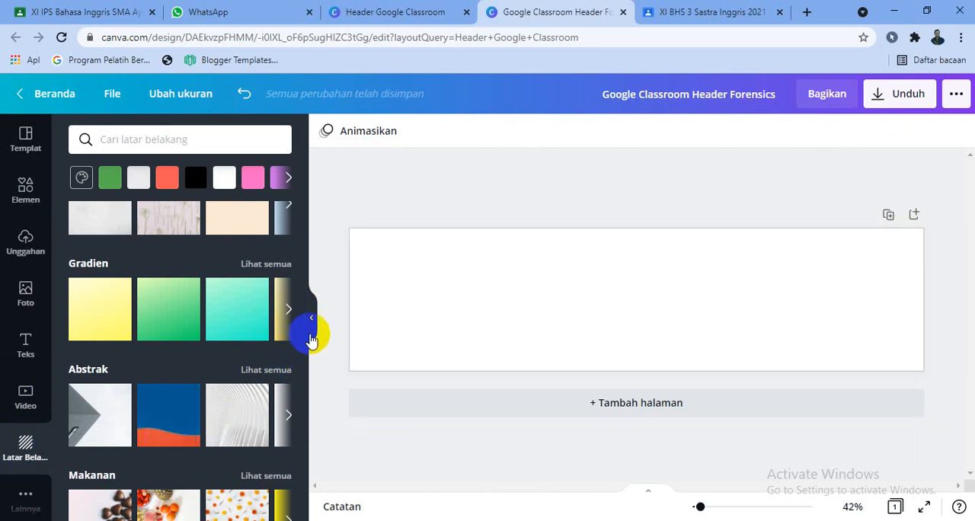
- Try the fruit image from Makanan and the pink daisy image from Bunga as the header's background
scroll(311, 320, down, 3)
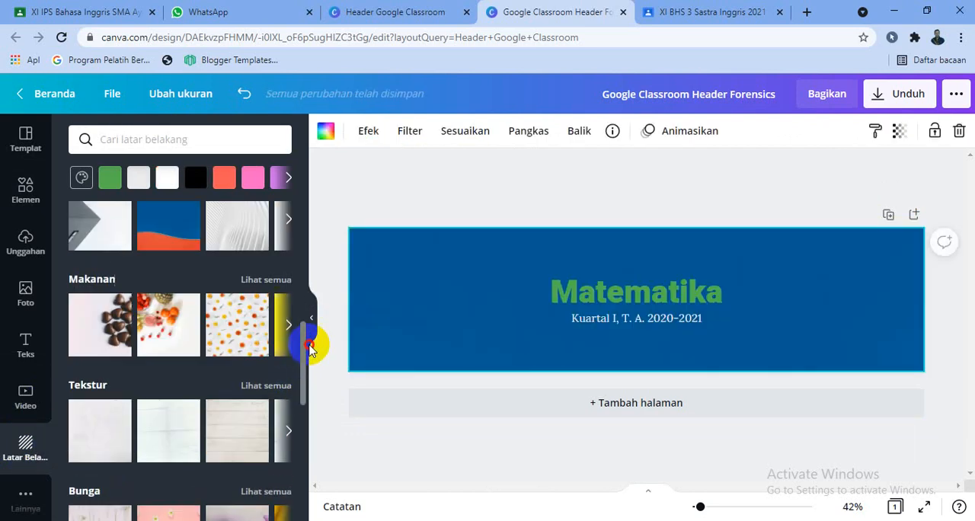
click(181, 314)
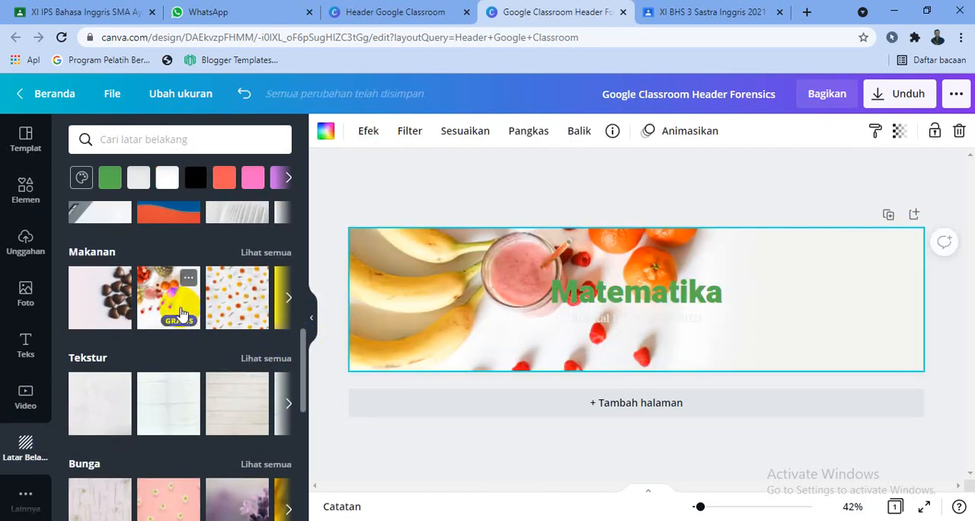
drag(303, 360, 316, 401)
click(181, 347)
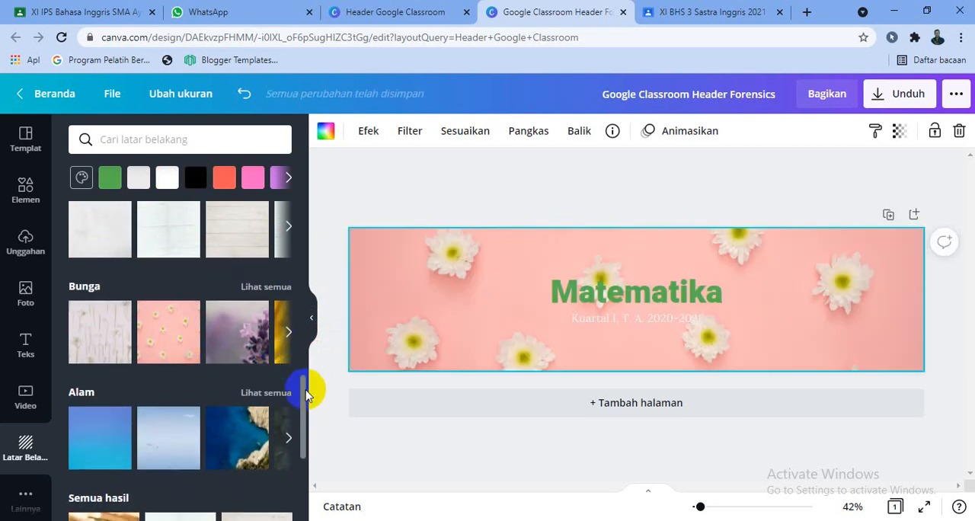
- Set the blue misty mountain image from Lanskap as the header's background
drag(307, 395, 318, 252)
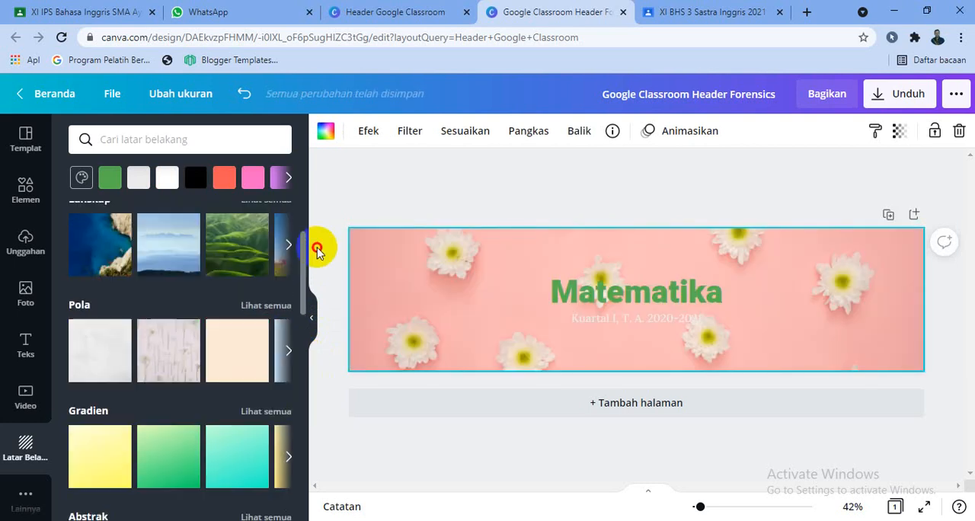
click(197, 242)
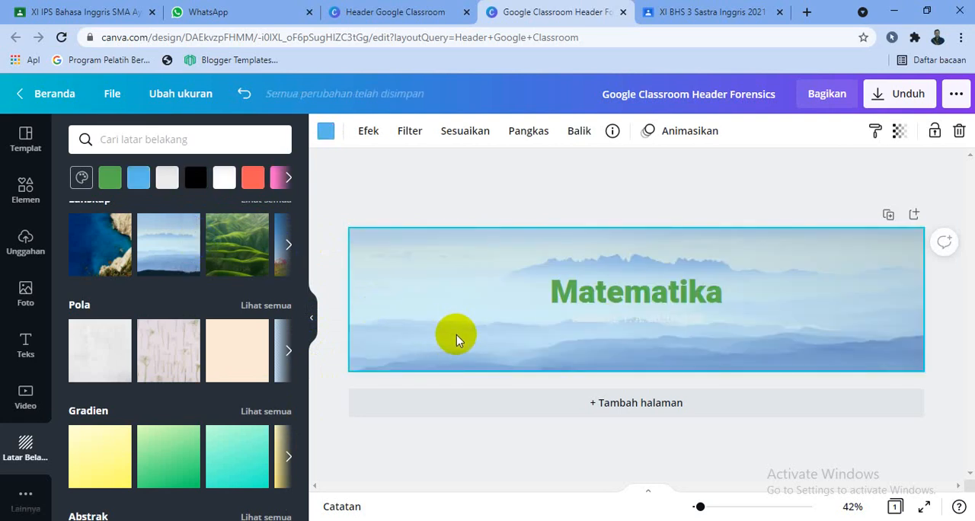
- Replace the Matematika heading with BAHASA INGGRIS and widen its text box so the heading fits on one line
click(618, 293)
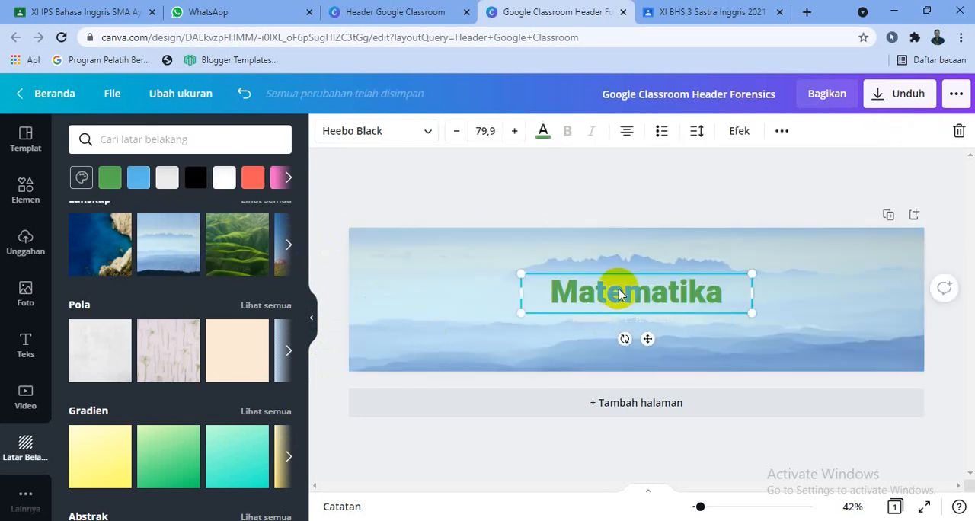
click(566, 278)
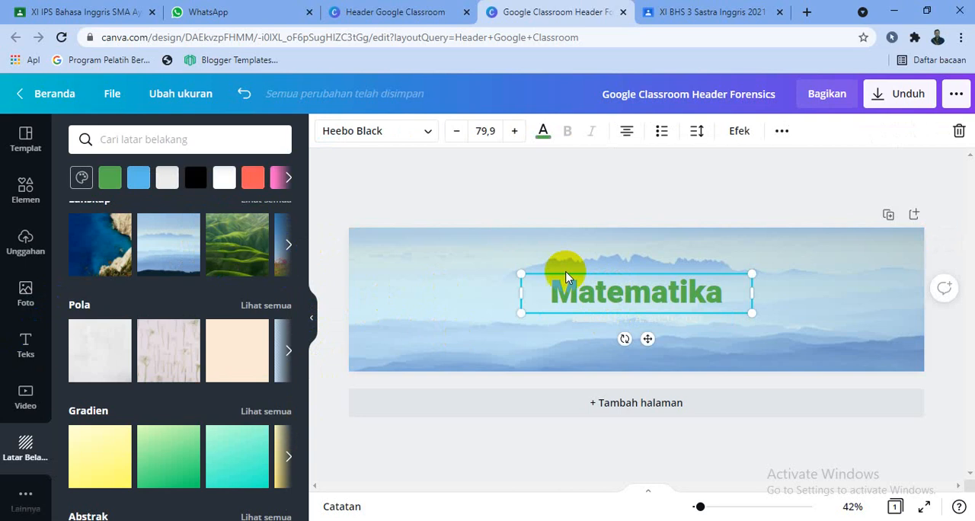
double_click(593, 286)
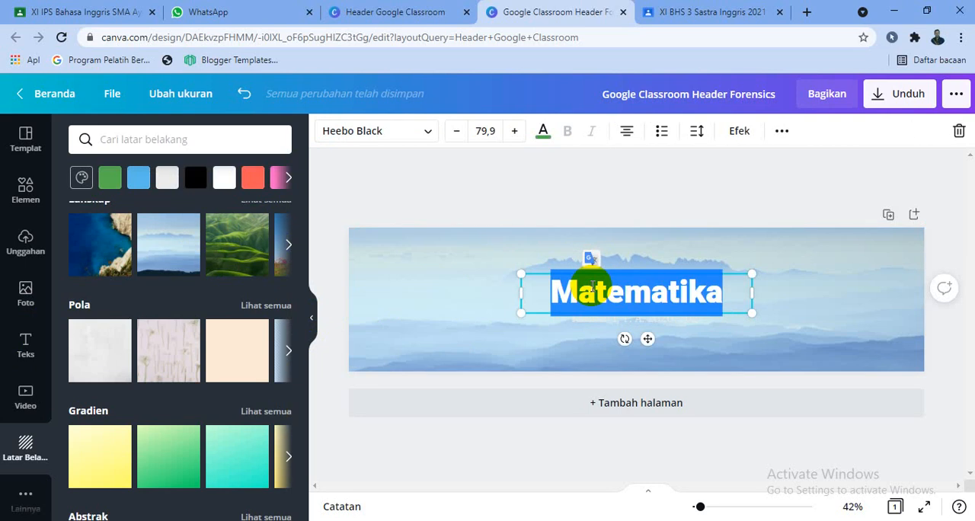
text(BAHASA IN)
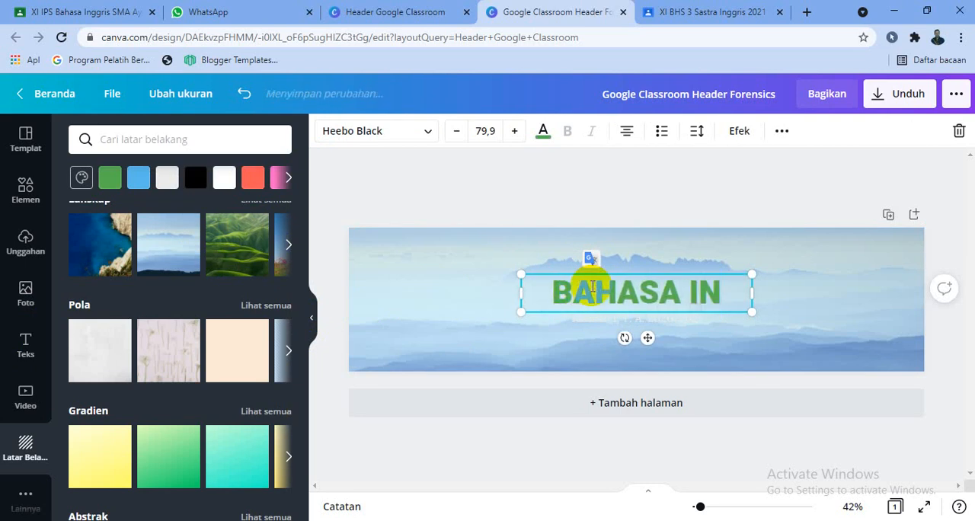
text(GGRIS)
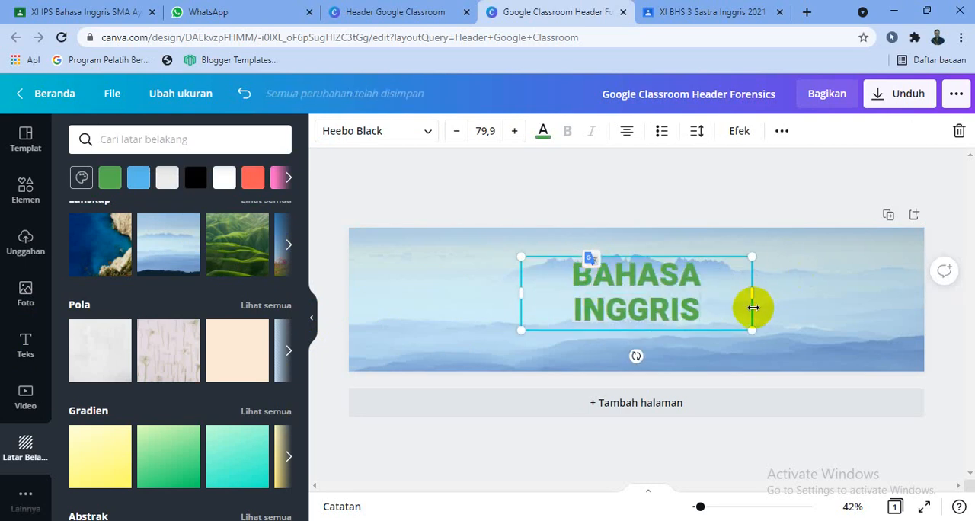
mouse_move(752, 291)
mouse_down()
mouse_move(843, 292)
mouse_move(769, 270)
mouse_move(752, 288)
mouse_up()
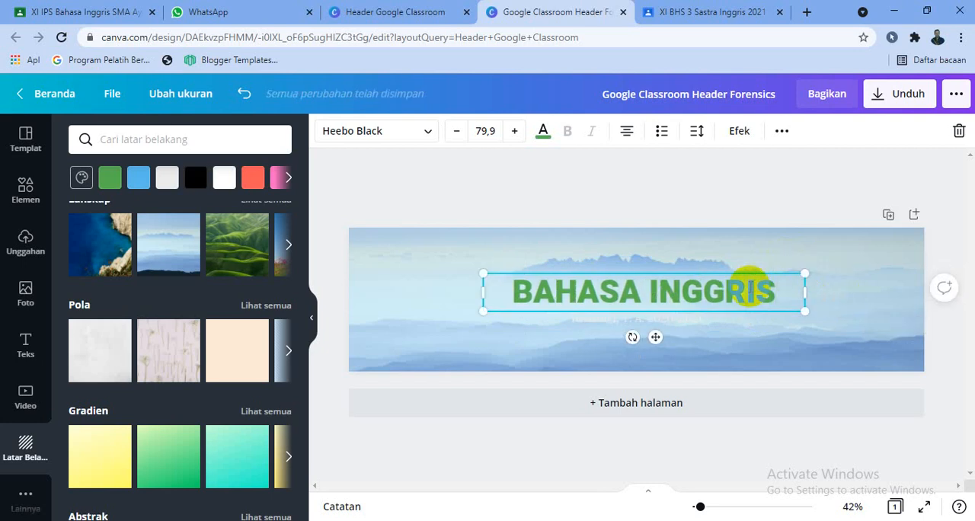
- Recolor the BAHASA INGGRIS heading to the standard bright red
double_click(752, 291)
click(543, 131)
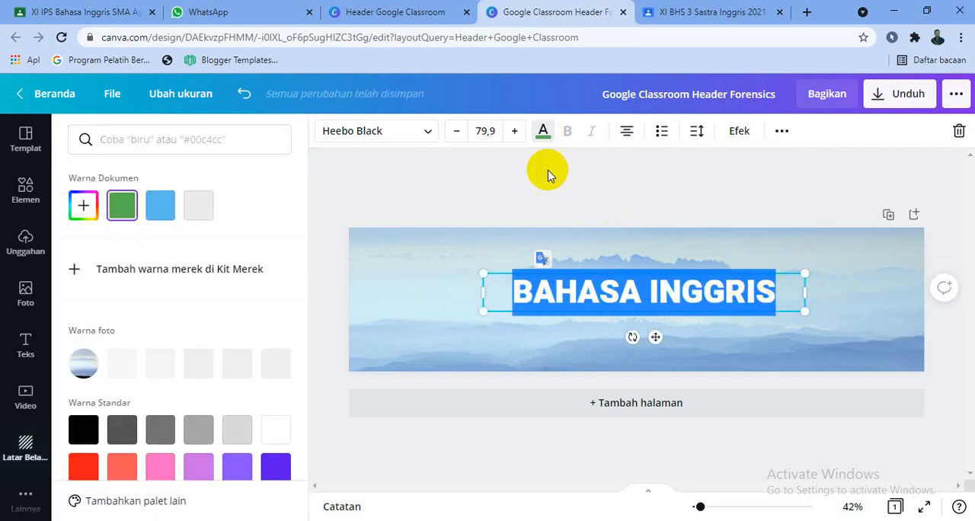
click(84, 395)
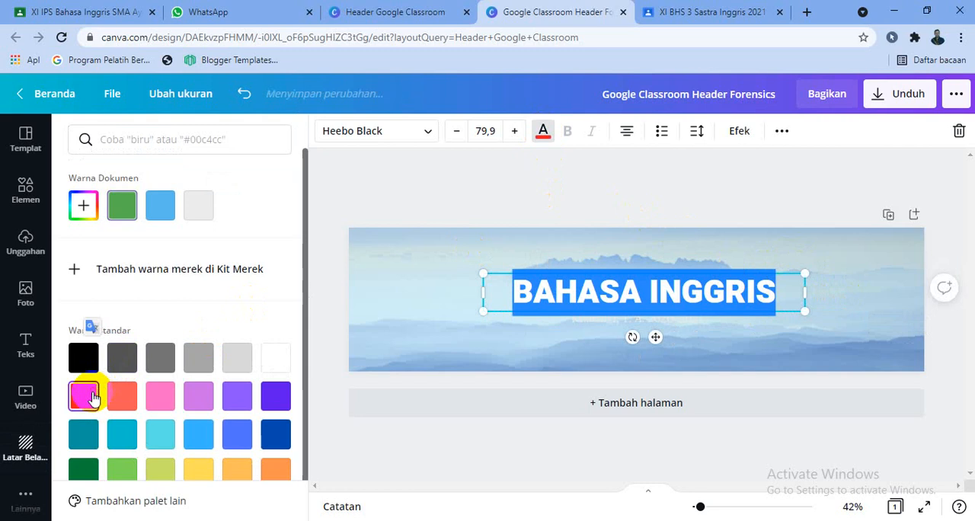
click(463, 352)
click(732, 340)
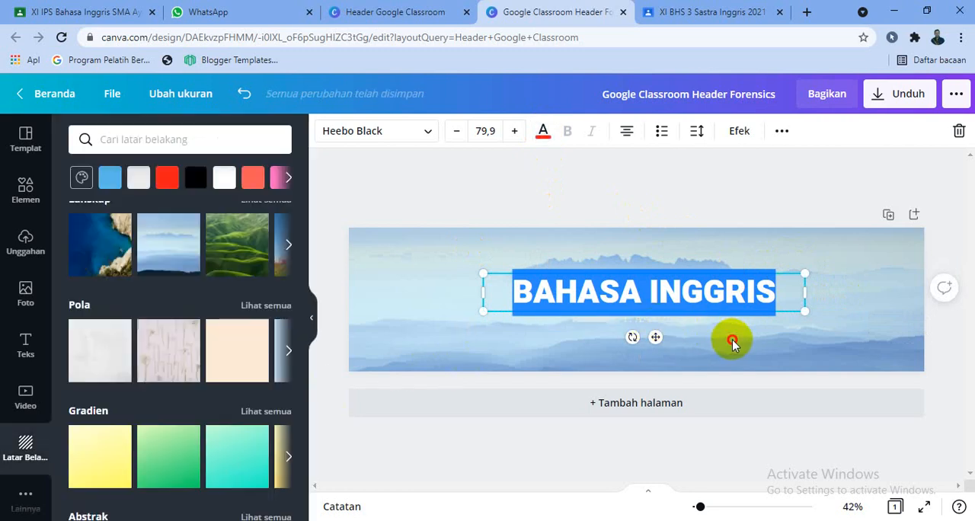
- Replace the subtitle under the heading with KELAS XI BHS and color it the standard coral red
click(644, 324)
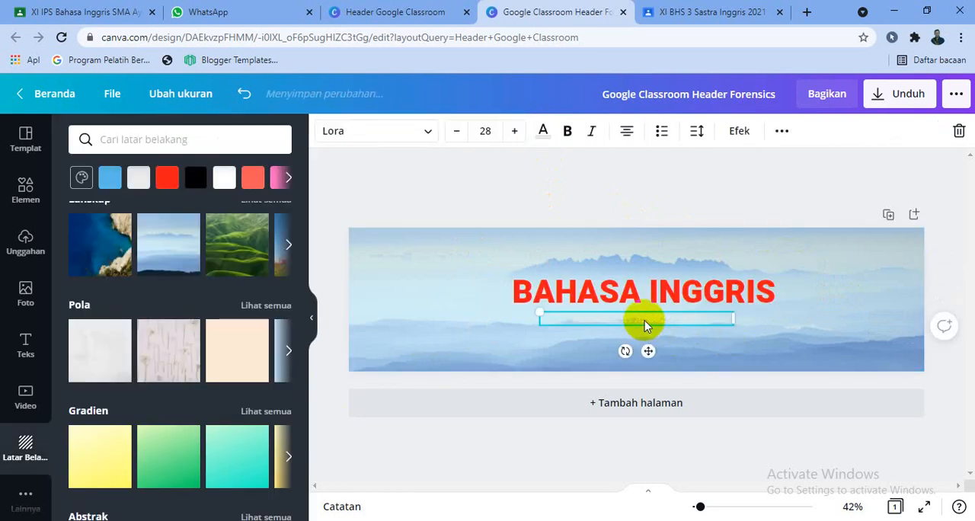
click(644, 325)
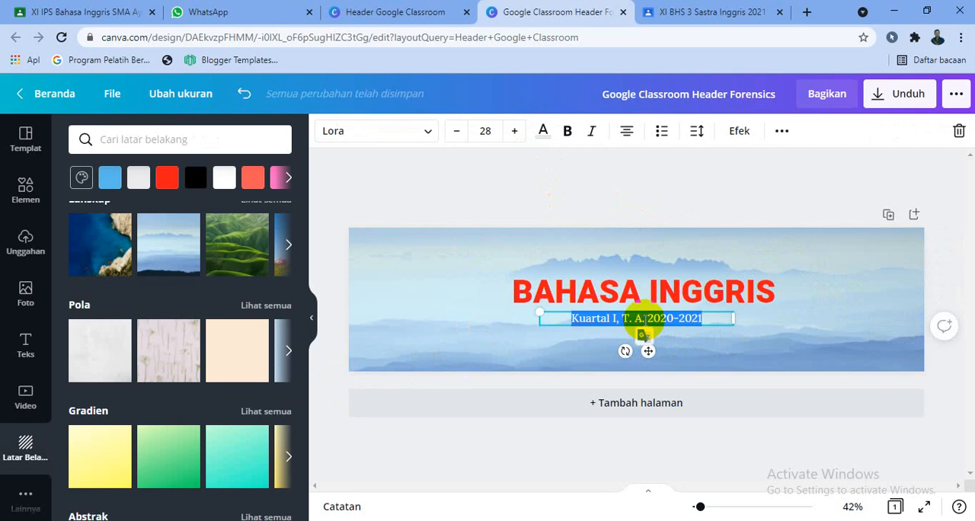
key(BackSpace)
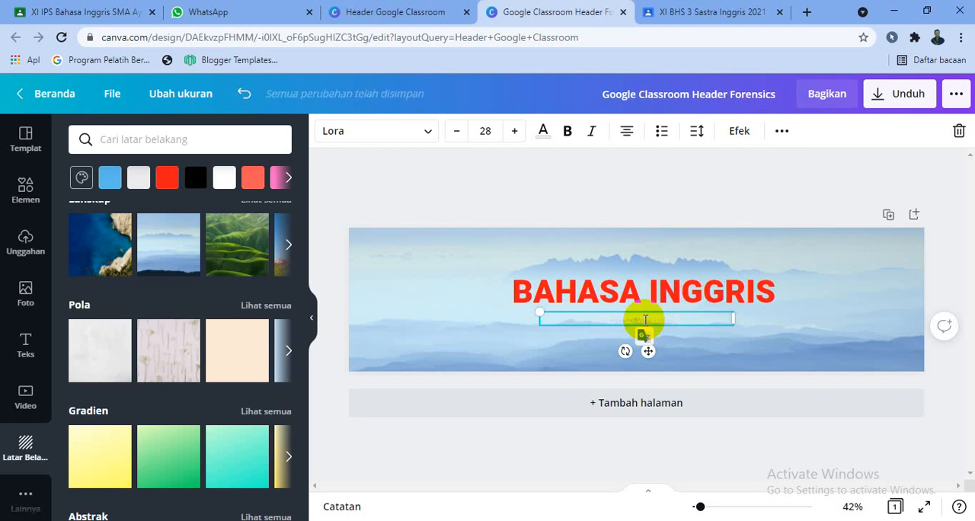
click(543, 131)
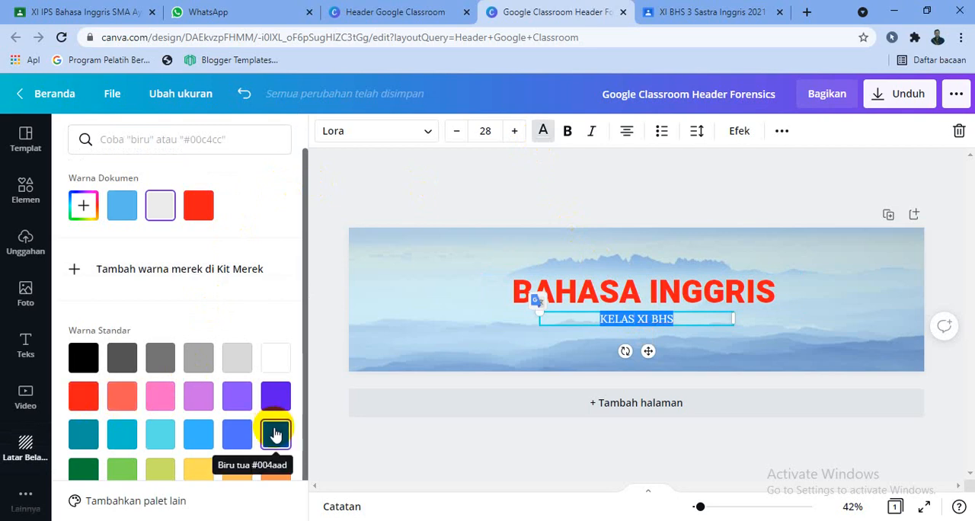
click(125, 401)
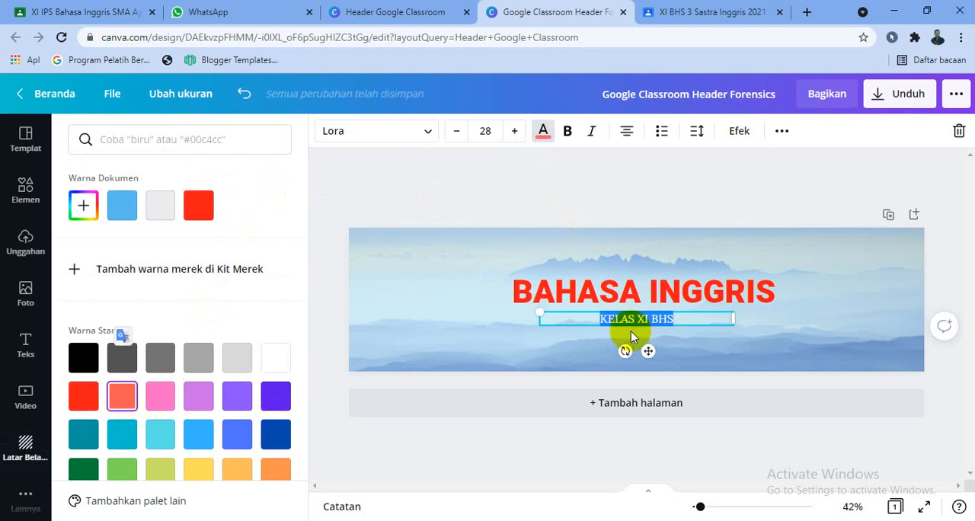
click(685, 341)
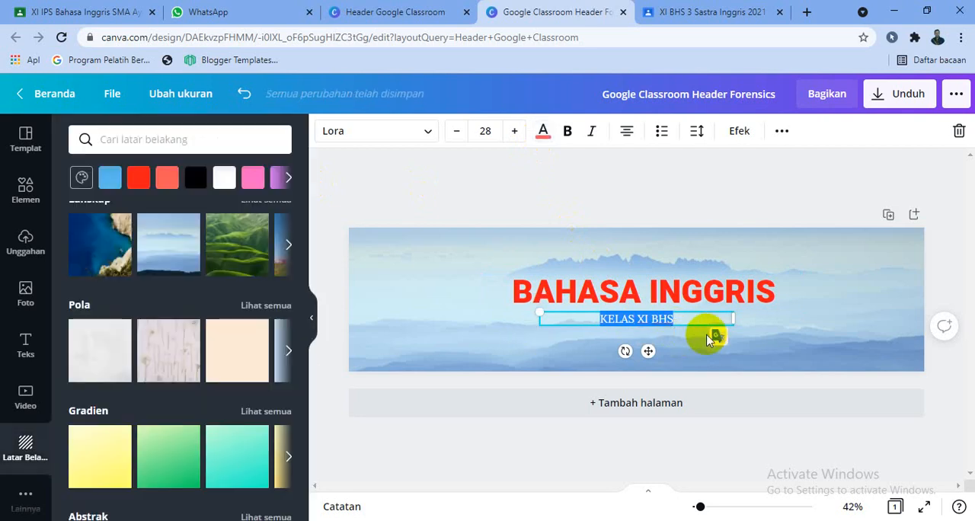
click(700, 356)
- Extend the subtitle to KELAS XI BHS 3 SEMESTER GANJIL TAHUN PELAJARAN 2021/2022, widen its text box and place it just below the heading
click(662, 323)
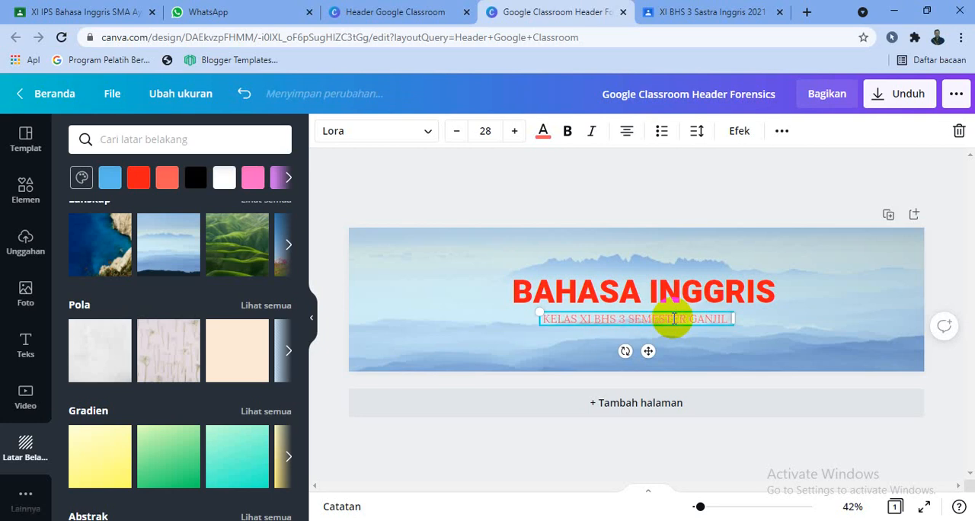
text(TAHUN PELAJARAN 2021/2022)
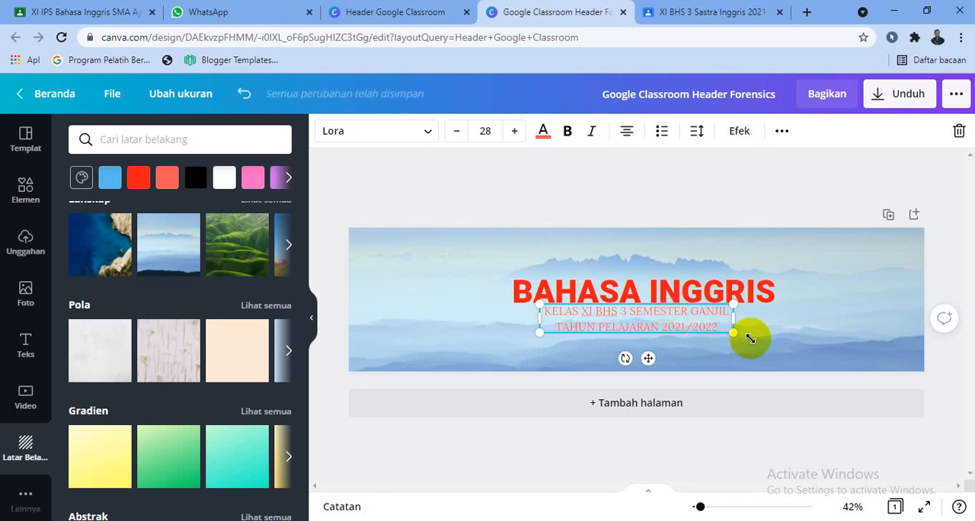
drag(734, 325, 777, 326)
drag(572, 337, 562, 340)
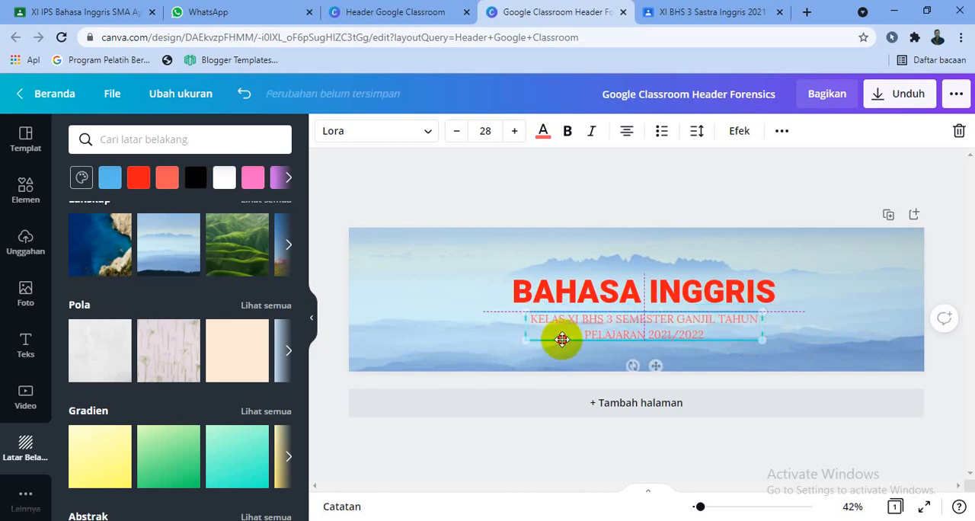
- Try the pink wildflower image from Lanskap and a solid pink fill as the header's background
click(640, 247)
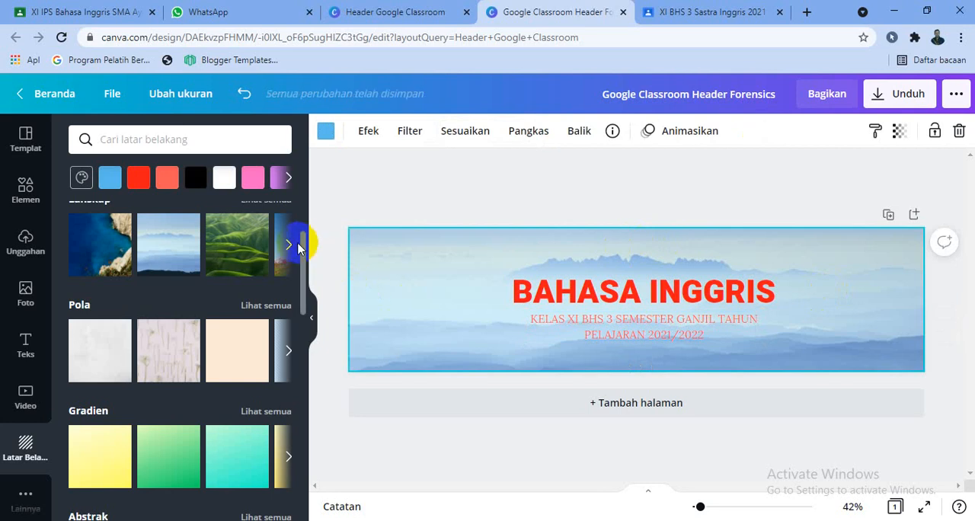
click(278, 261)
key(ctrl+z)
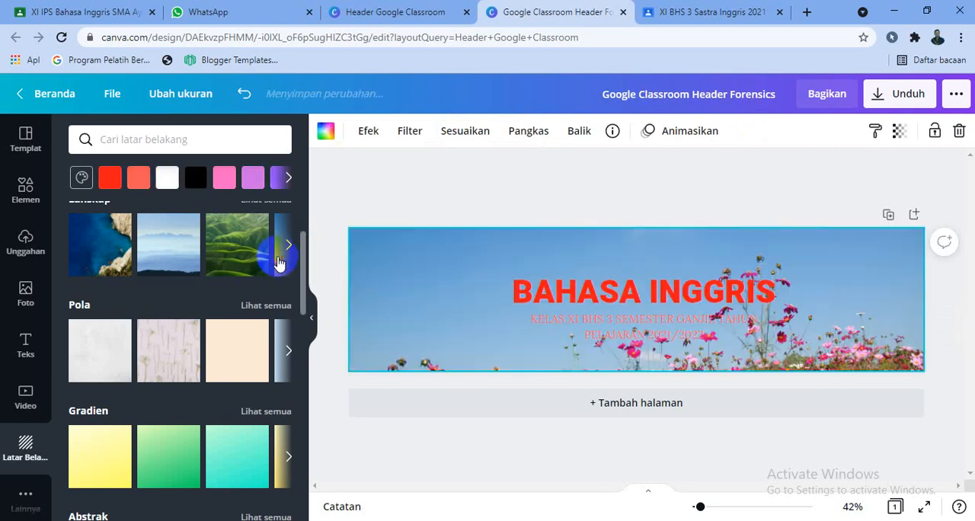
click(227, 181)
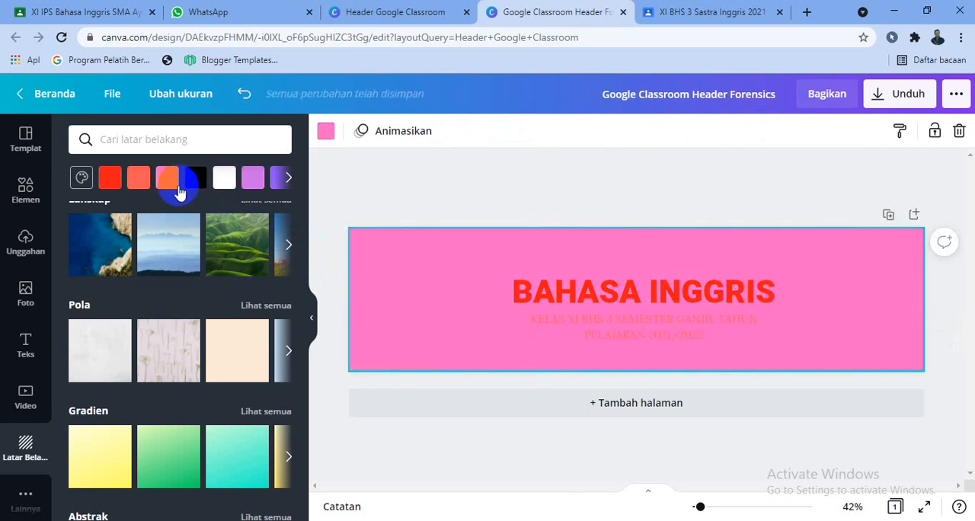
- Set the header's background to a solid yellow fill
click(283, 186)
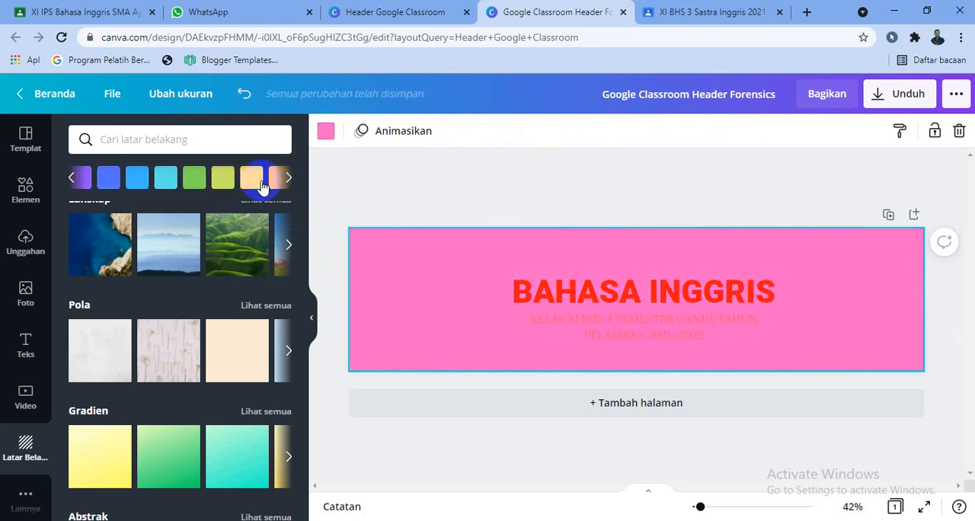
click(254, 183)
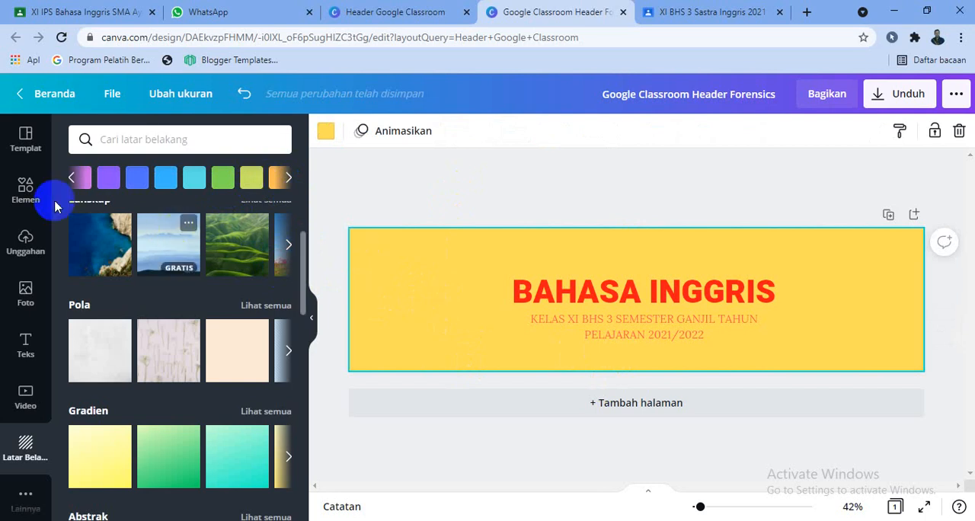
- Search the elements library for ENGLISH
click(27, 196)
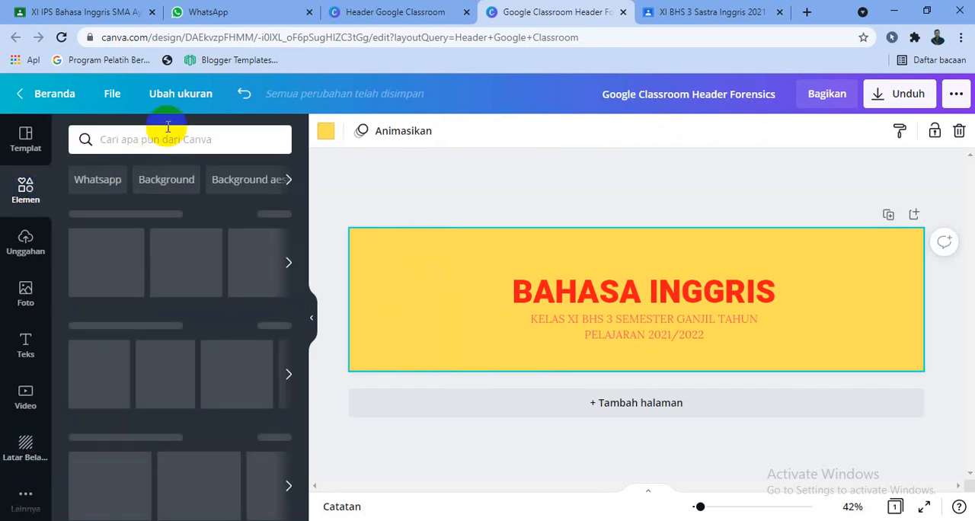
click(167, 135)
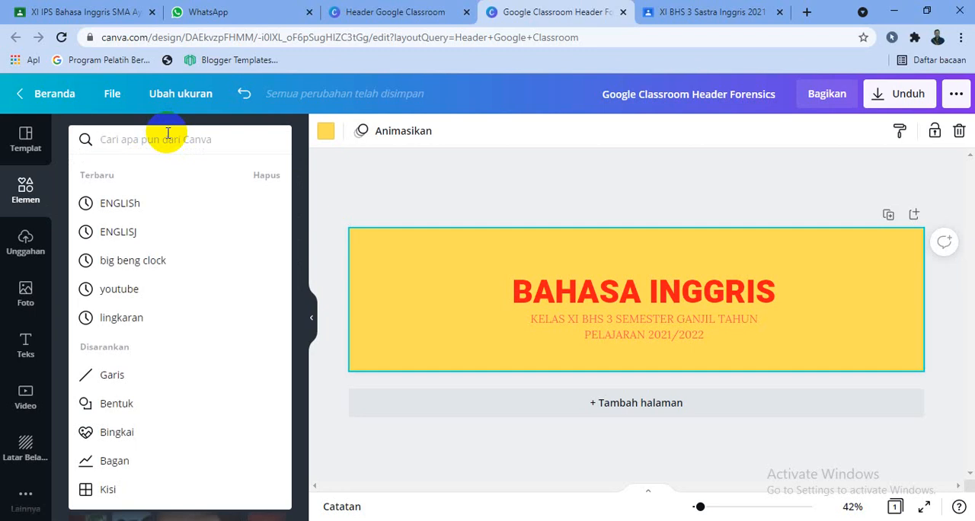
text(ENGLISH)
key(Return)
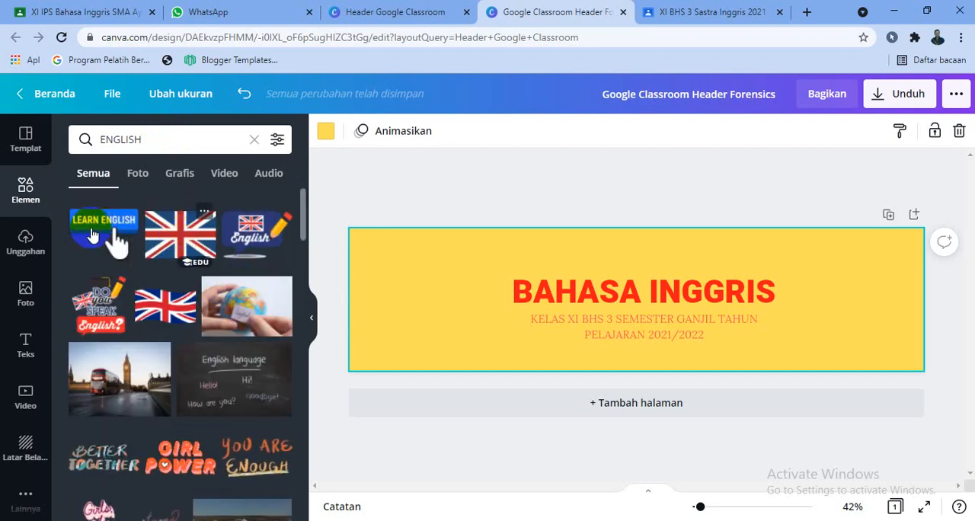
- Add the LEARN ENGLISH hand-pointer graphic at the banner's upper left and nudge the heading and subtitle slightly upward
click(91, 235)
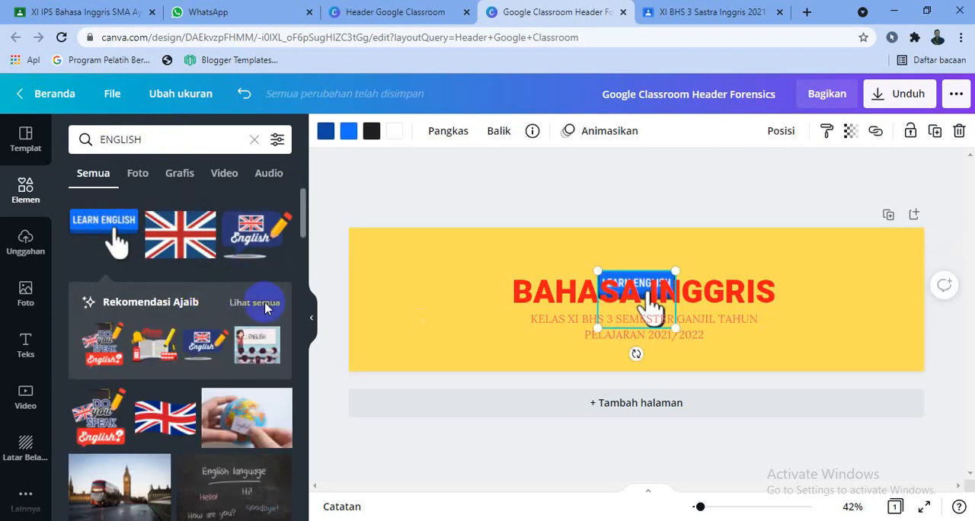
mouse_move(619, 302)
mouse_down()
mouse_move(493, 301)
mouse_move(602, 302)
mouse_move(618, 292)
mouse_up()
drag(651, 321, 468, 274)
click(642, 320)
drag(637, 351, 634, 327)
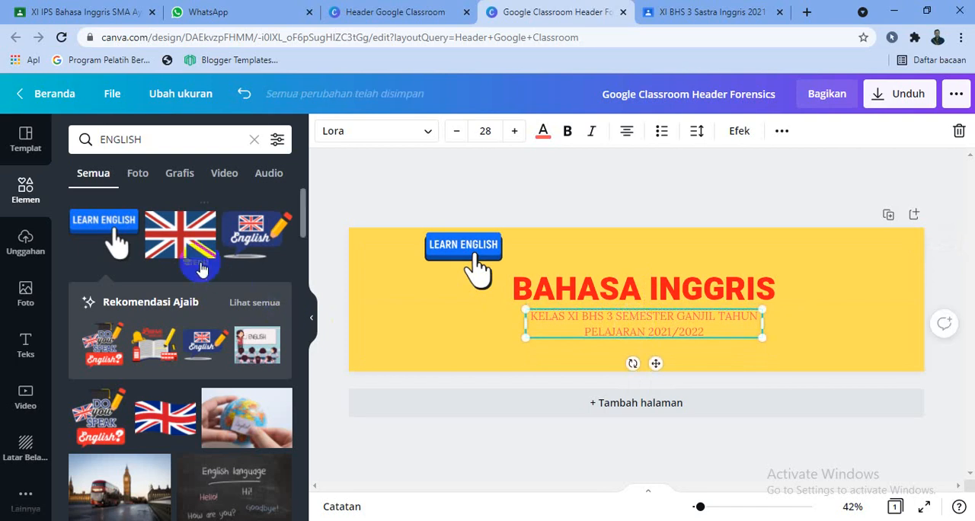
- Add the English speech-bubble graphic with pencil at the banner's upper right and raise the heading and subtitle a little
click(237, 257)
drag(635, 293, 654, 326)
drag(635, 273, 833, 241)
drag(708, 316, 689, 271)
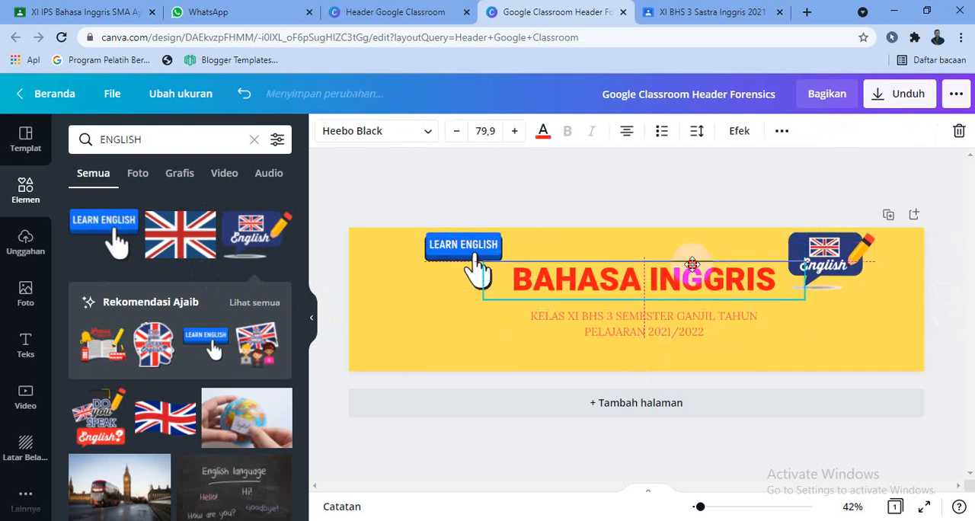
drag(675, 324, 675, 315)
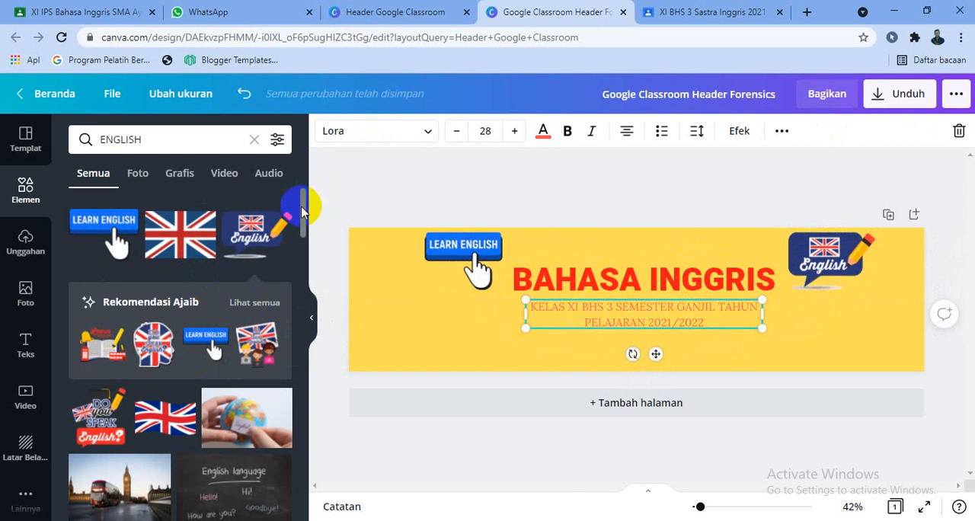
- Search the elements library for big beng clock and browse to the clock tower graphics
drag(302, 210, 311, 232)
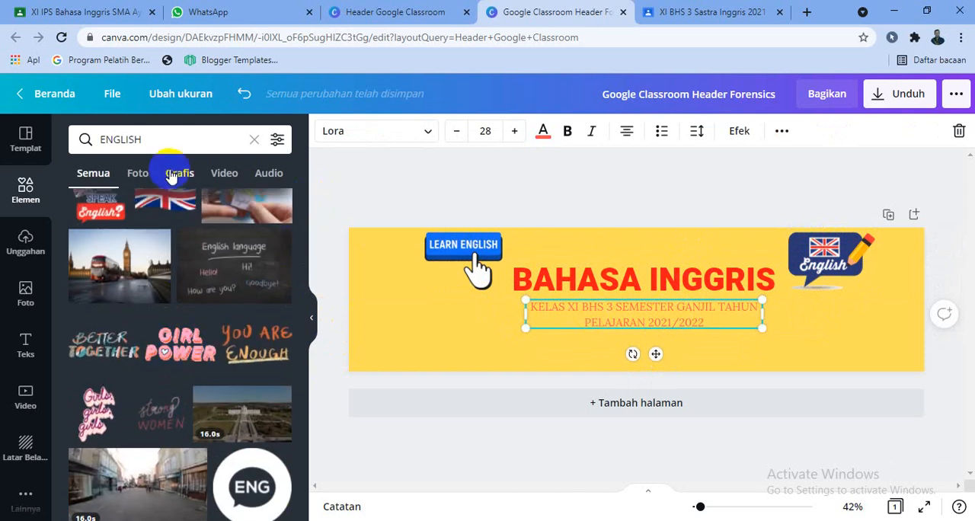
click(159, 134)
text(BIG)
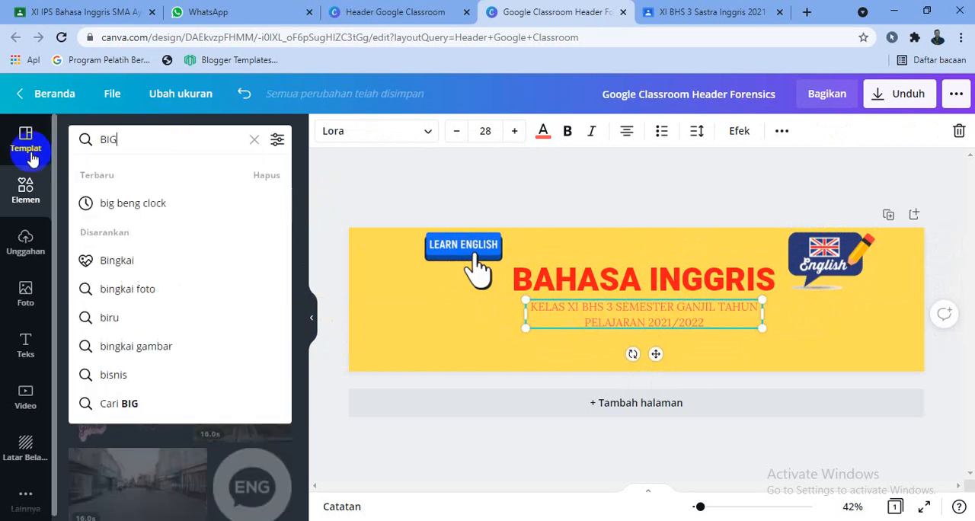
click(100, 204)
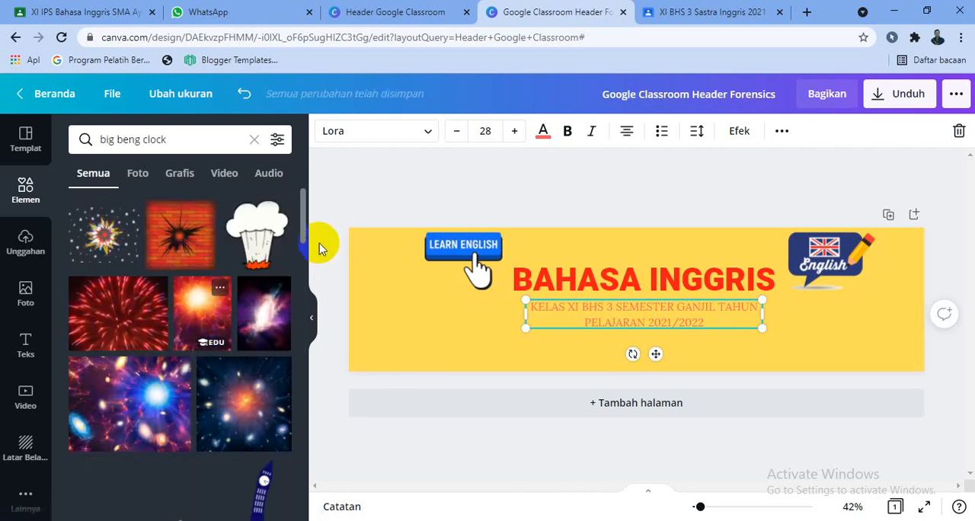
drag(311, 220, 308, 254)
- Add the brown clock tower graphic below the LEARN ENGLISH graphic and reposition the heading and subtitle near the banner's center
click(181, 346)
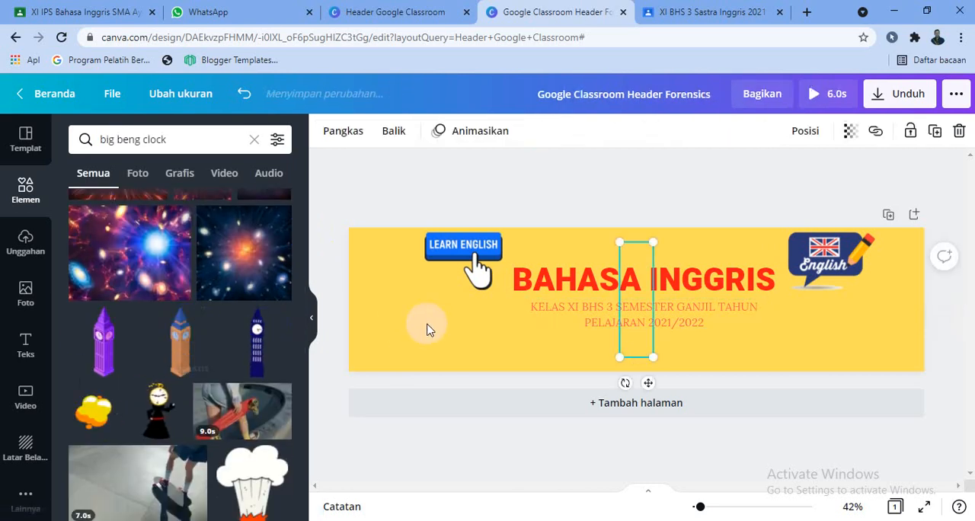
drag(632, 274, 619, 294)
click(642, 276)
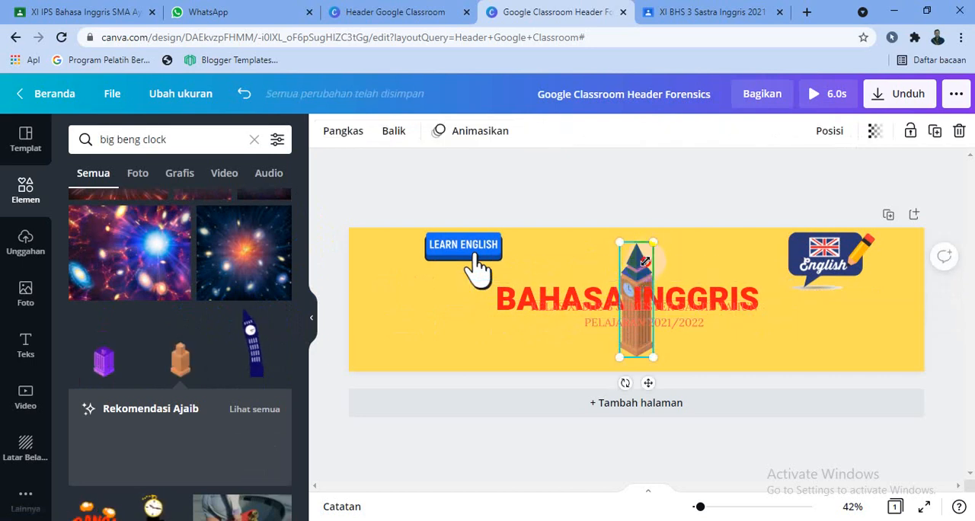
drag(645, 262, 468, 277)
drag(583, 302, 614, 291)
click(648, 333)
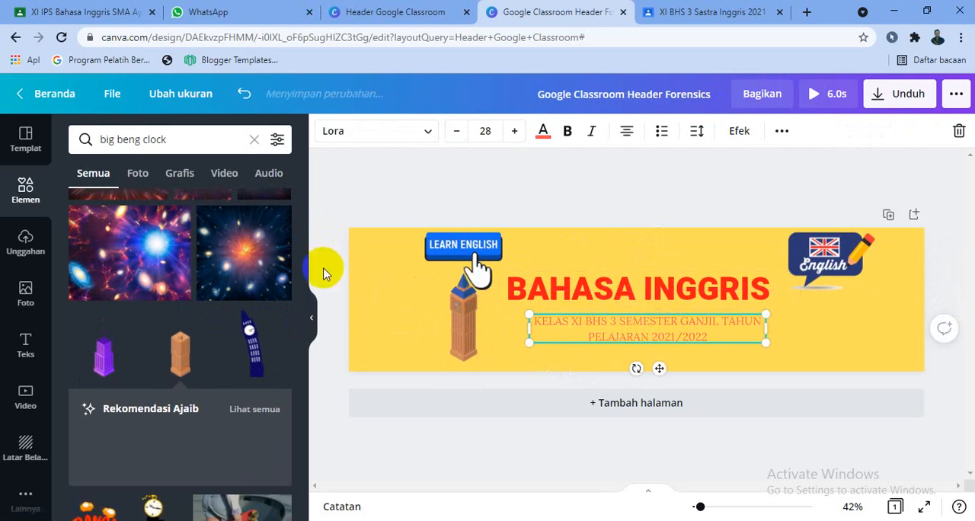
- Search the elements library for english again and browse further down for more graphics
click(184, 134)
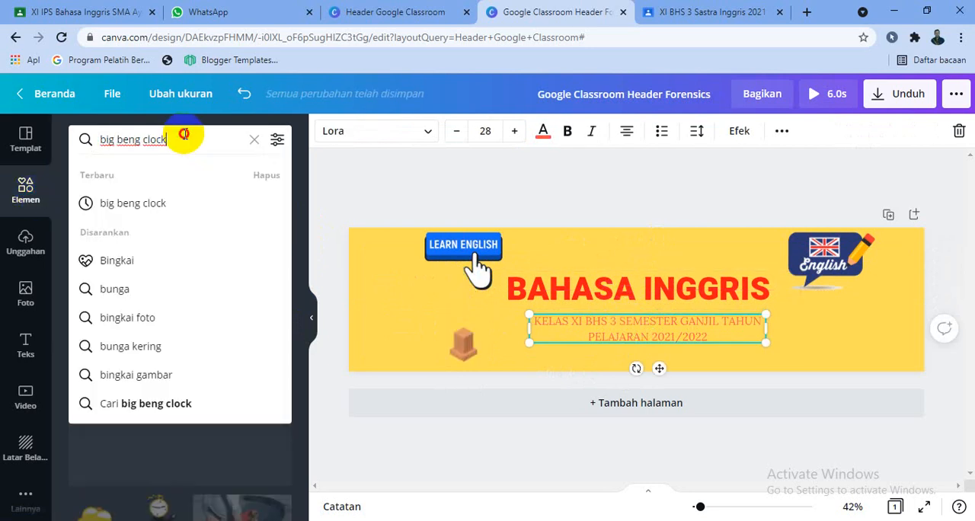
drag(185, 134, 11, 155)
text(ENGLSI)
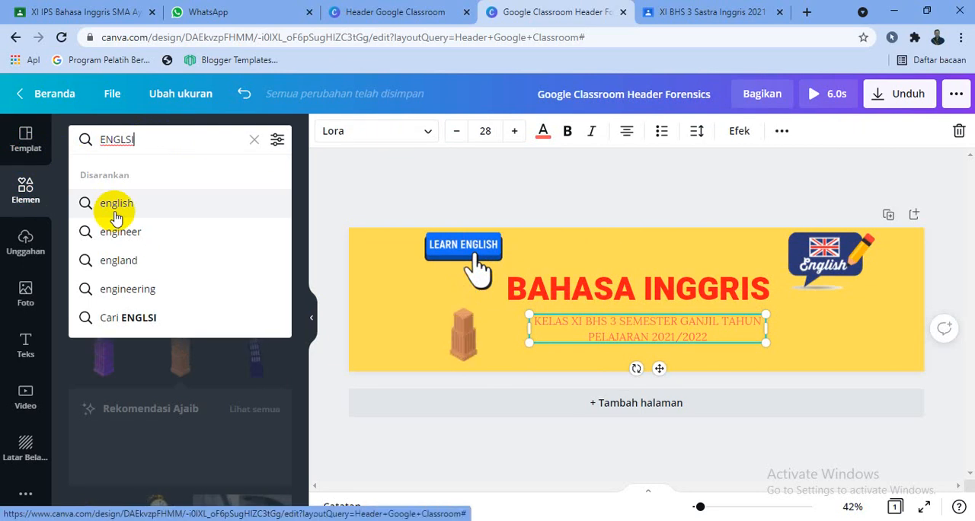
click(116, 217)
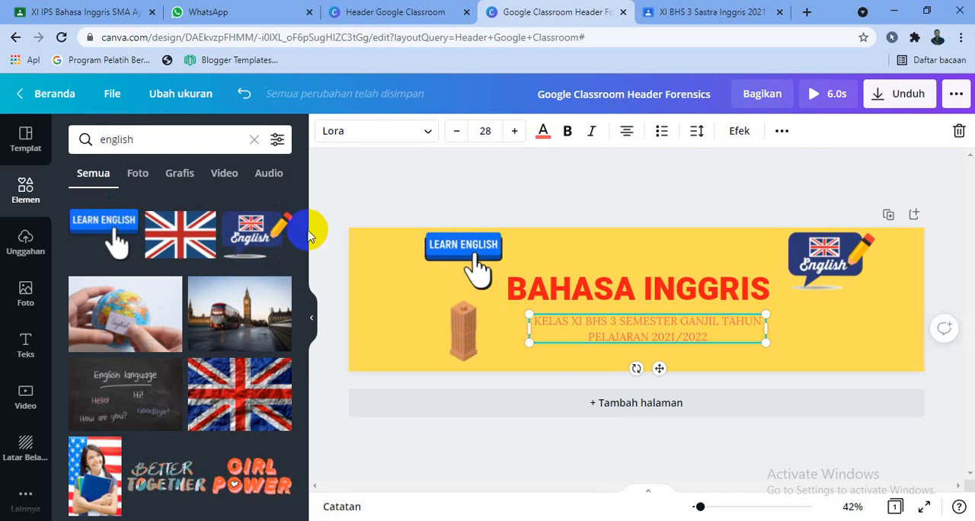
drag(309, 225, 311, 374)
- Add the graphic of a child reading on stacked books at the banner's lower right and reposition the heading and subtitle
click(181, 268)
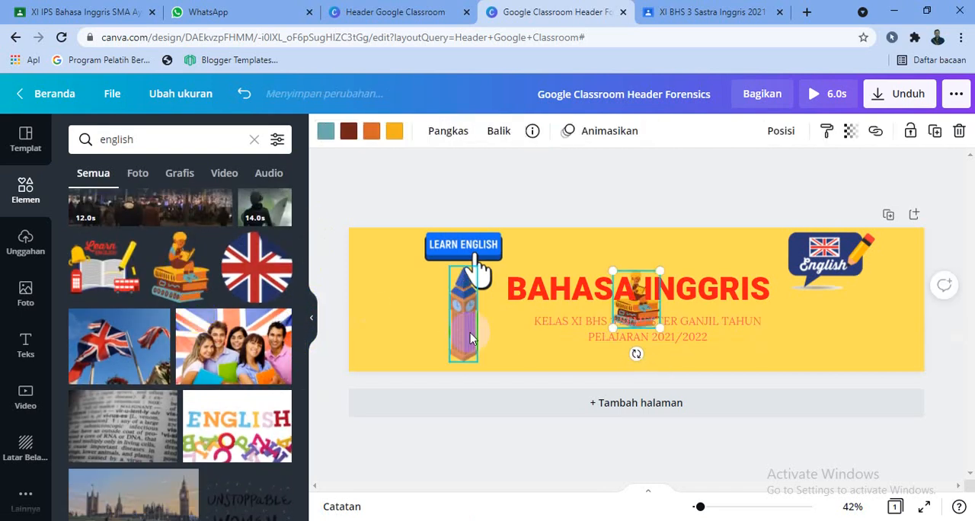
drag(628, 320, 656, 327)
drag(636, 288, 890, 313)
drag(731, 304, 724, 279)
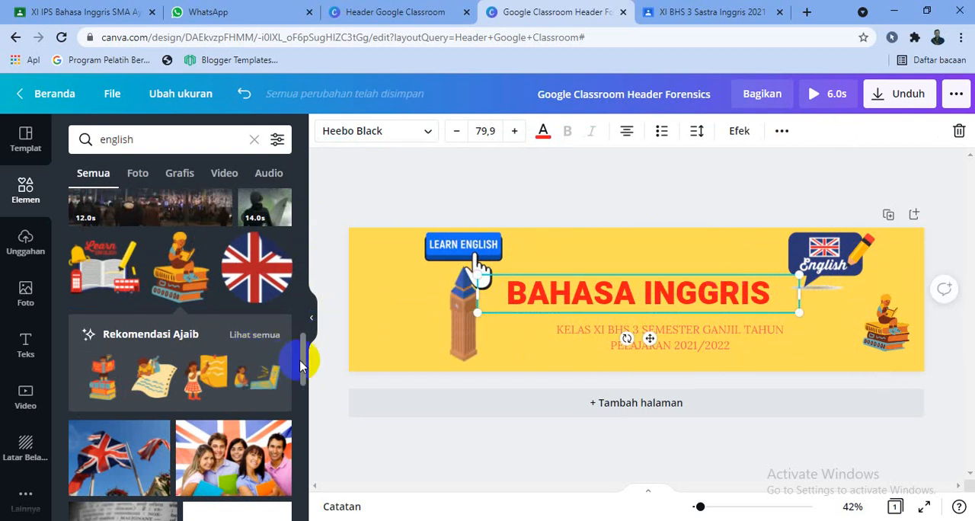
- Add the READ graphic with children, place it above the BAHASA INGGRIS heading, and set the heading back above the subtitle
drag(303, 366, 305, 442)
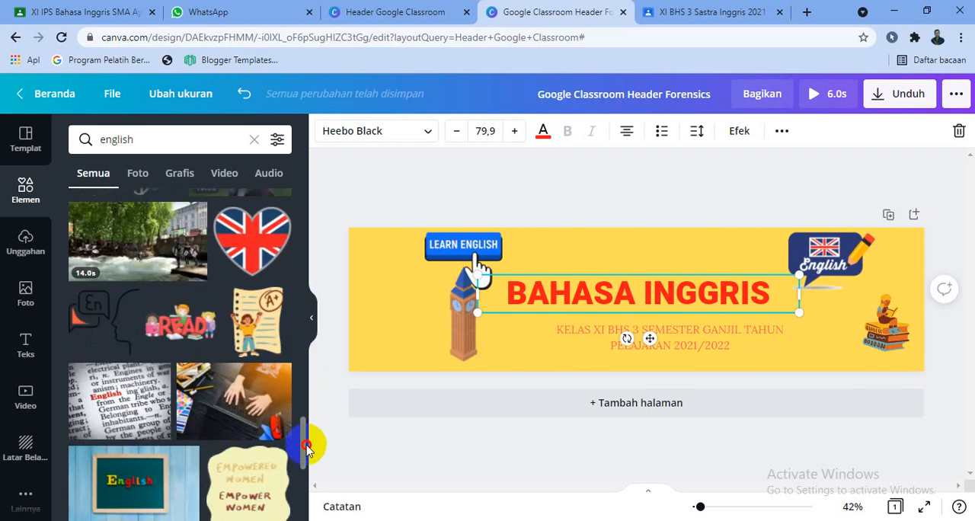
click(180, 324)
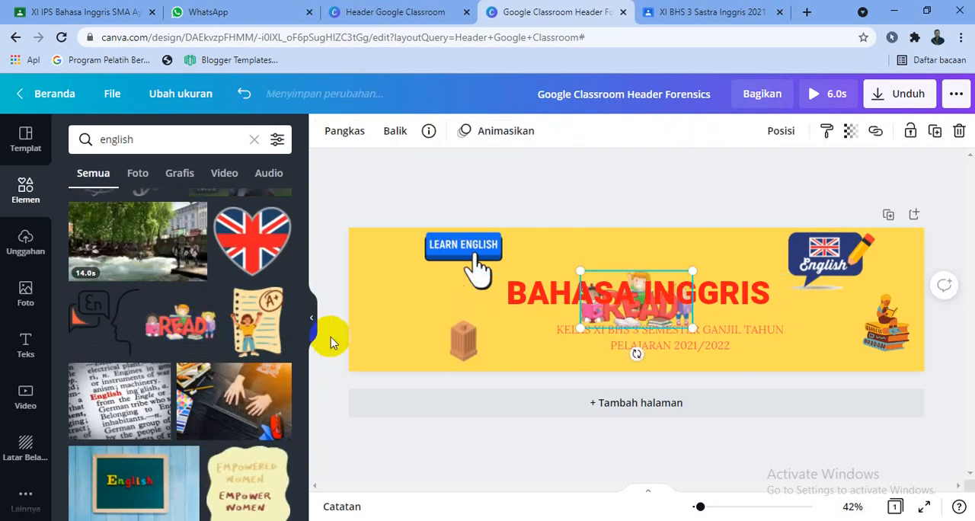
click(645, 321)
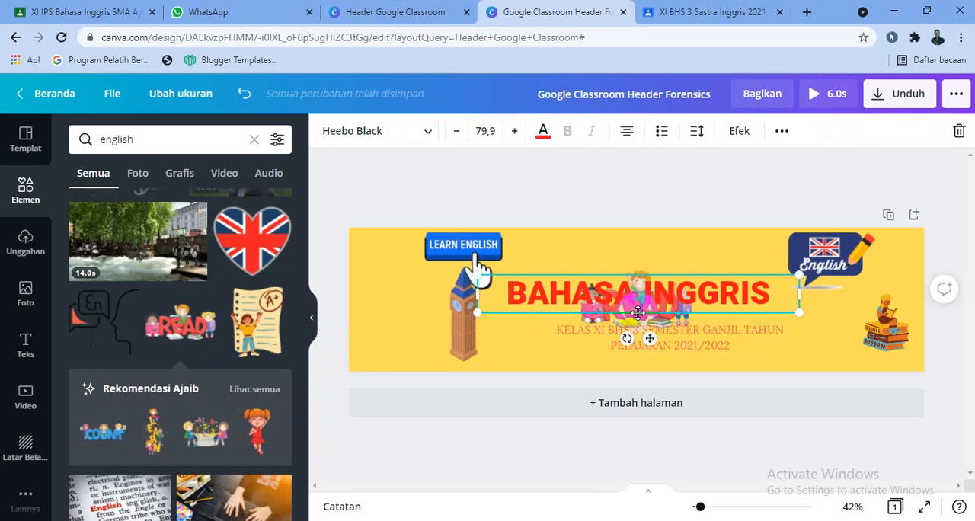
drag(647, 329, 647, 351)
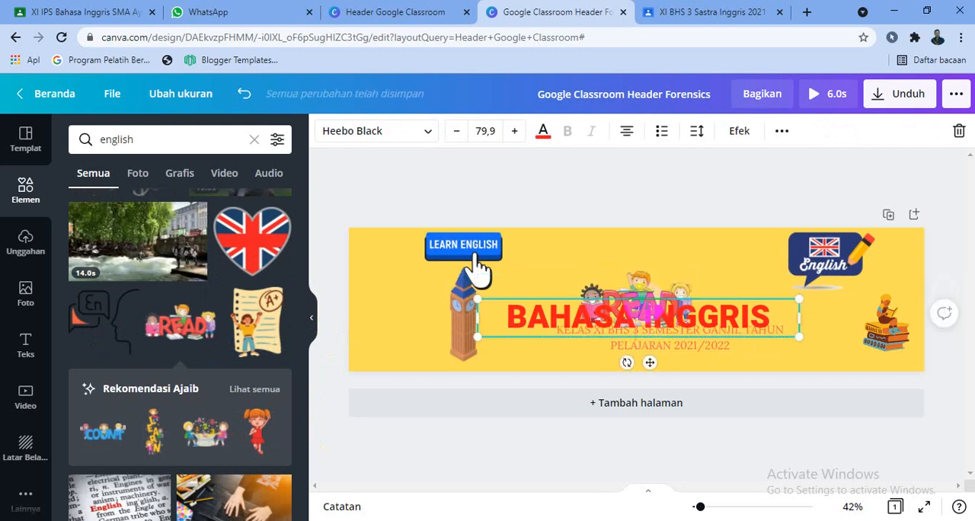
drag(645, 289, 656, 268)
click(647, 289)
click(691, 284)
click(650, 312)
drag(650, 313, 650, 290)
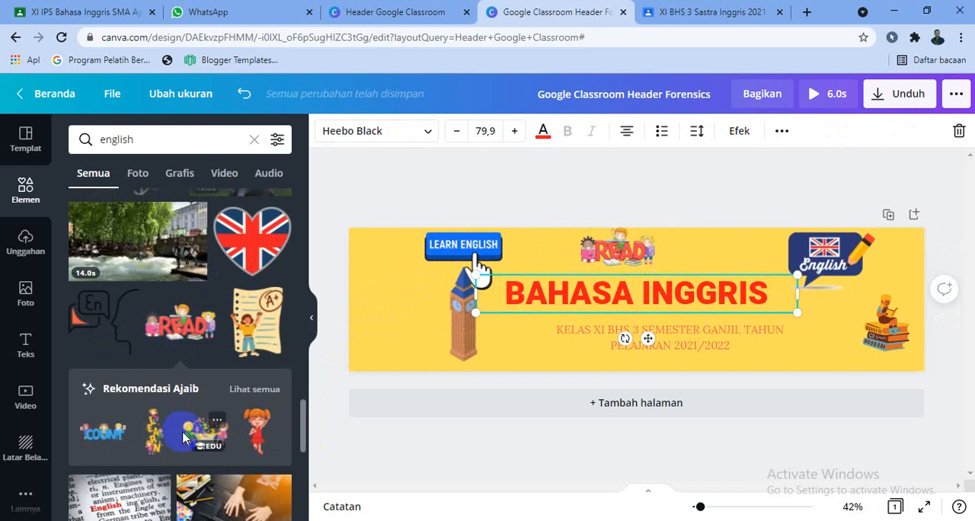
- Add the graphic of a child with an A+ paper beside the subtitle and move the reading-child graphic to the banner's right edge
click(257, 339)
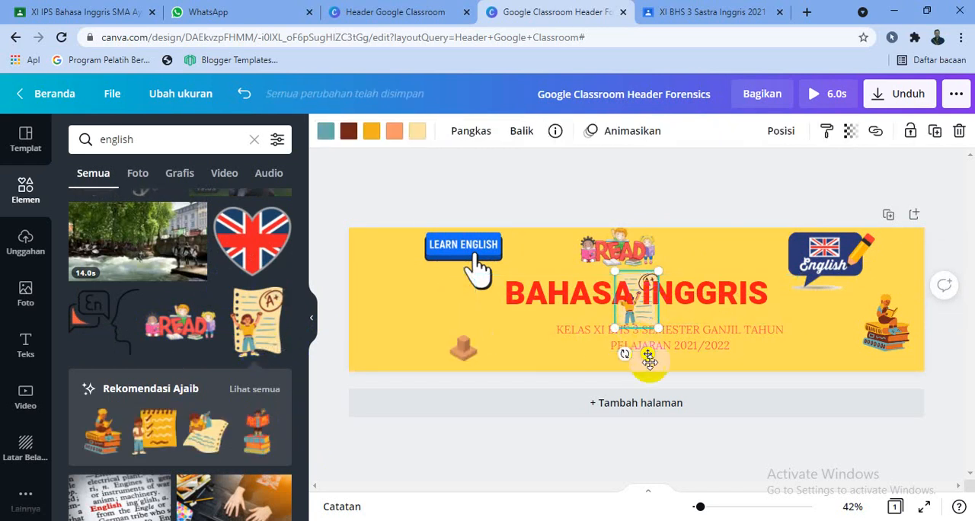
drag(646, 357, 528, 395)
mouse_move(893, 329)
mouse_down()
mouse_move(473, 338)
mouse_move(405, 322)
mouse_move(405, 299)
mouse_move(884, 315)
mouse_move(898, 307)
mouse_move(901, 286)
mouse_move(910, 320)
mouse_up()
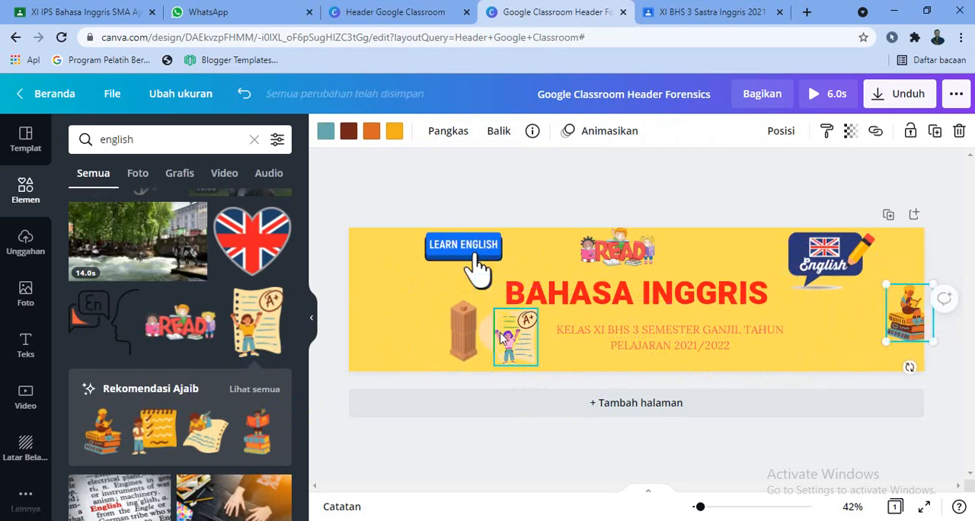
- Delete the clock tower graphic and put the A+ paper graphic, slightly enlarged, in its place below LEARN ENGLISH
click(468, 335)
key(Delete)
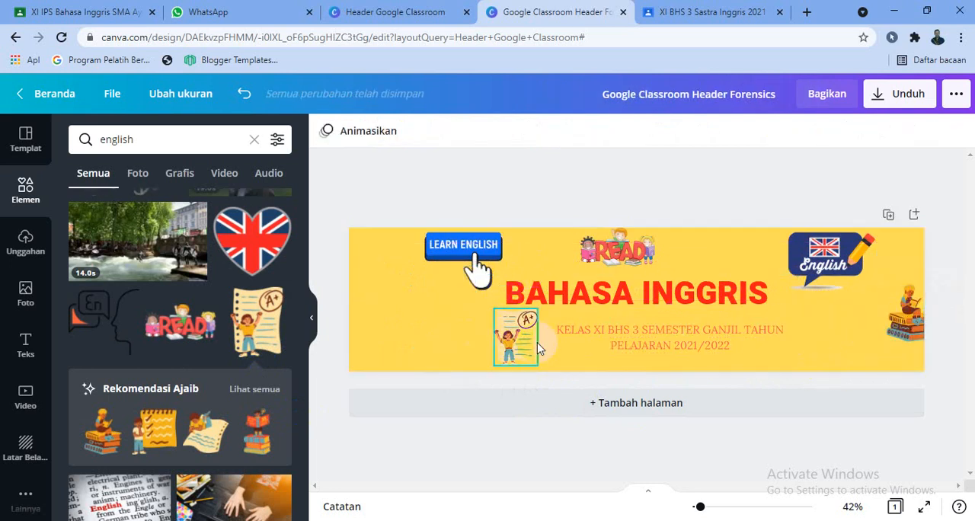
drag(521, 344, 491, 371)
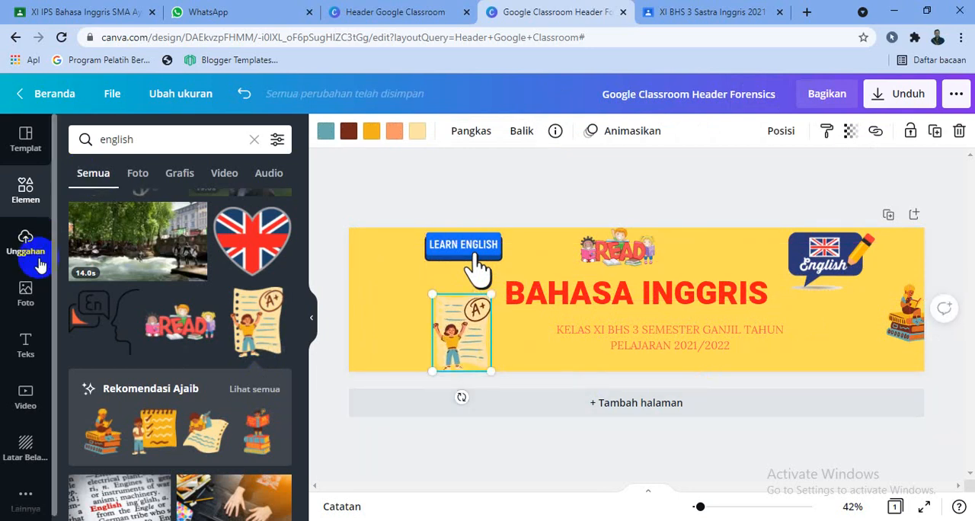
- Clear the elements search, add a circle shape, and place it below the English speech-bubble graphic
click(257, 145)
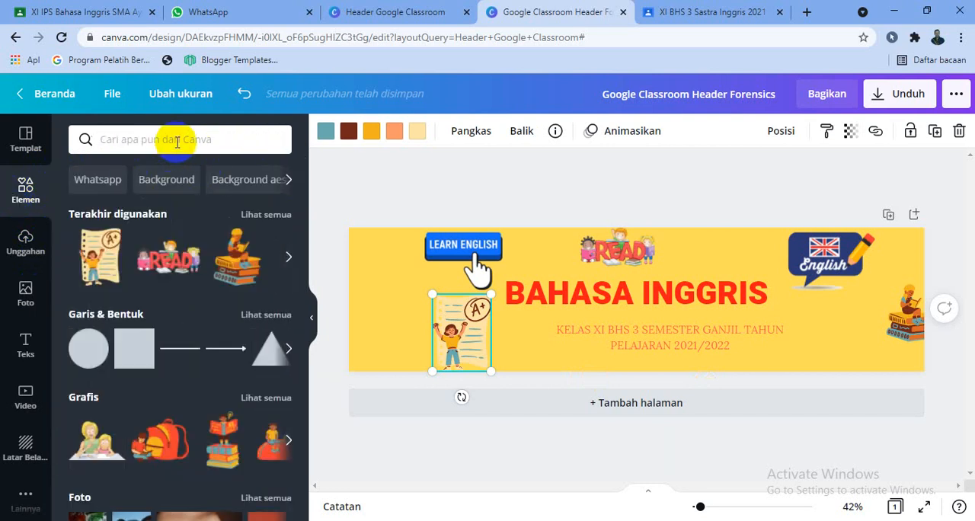
click(86, 351)
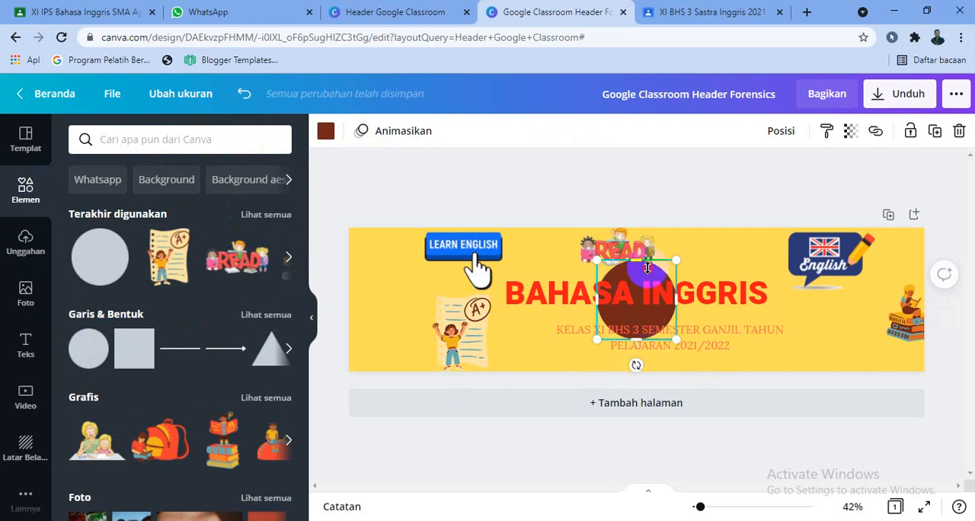
drag(648, 268, 683, 263)
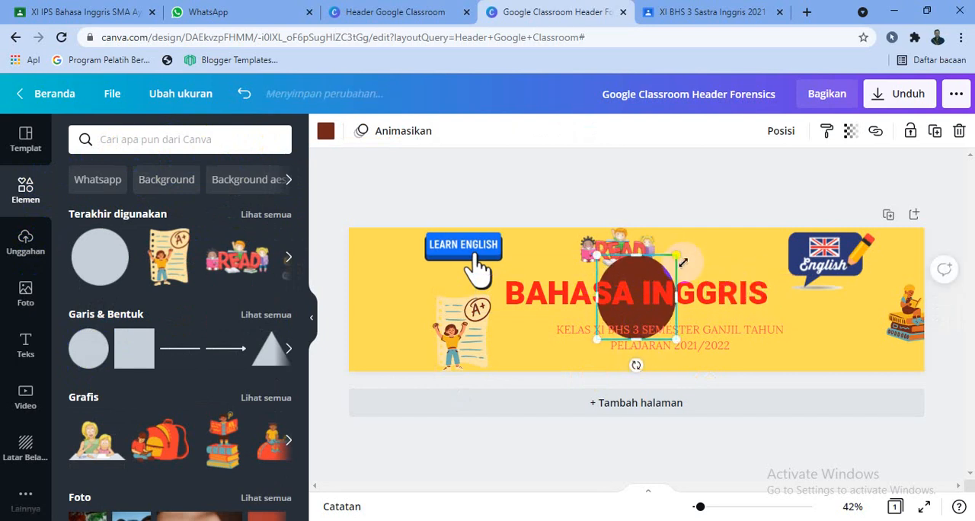
key(ctrl+z)
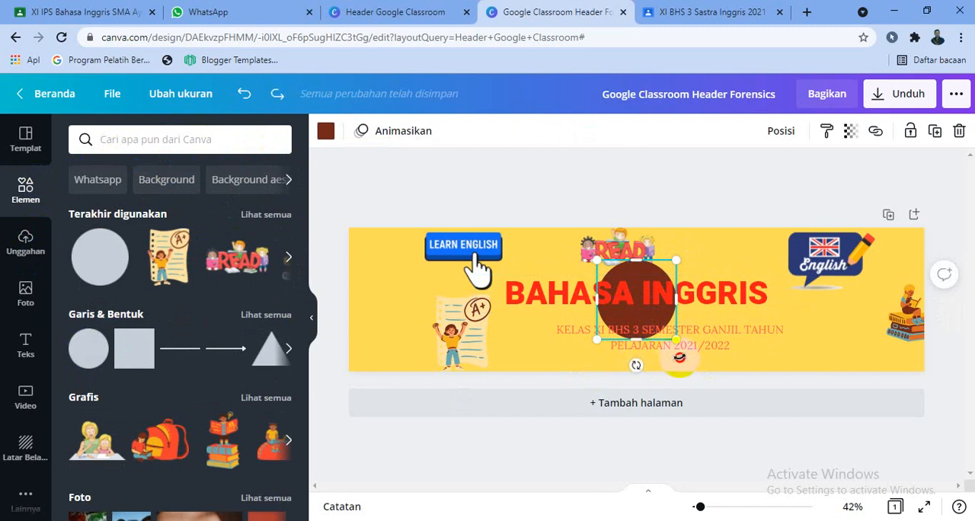
drag(637, 366, 680, 359)
key(ctrl+z)
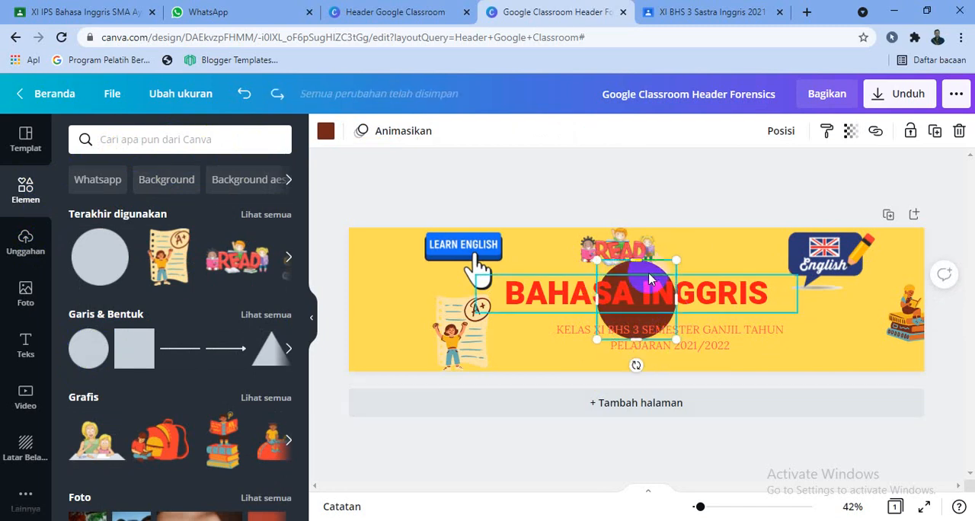
drag(653, 268, 740, 341)
key(ctrl+z)
click(644, 292)
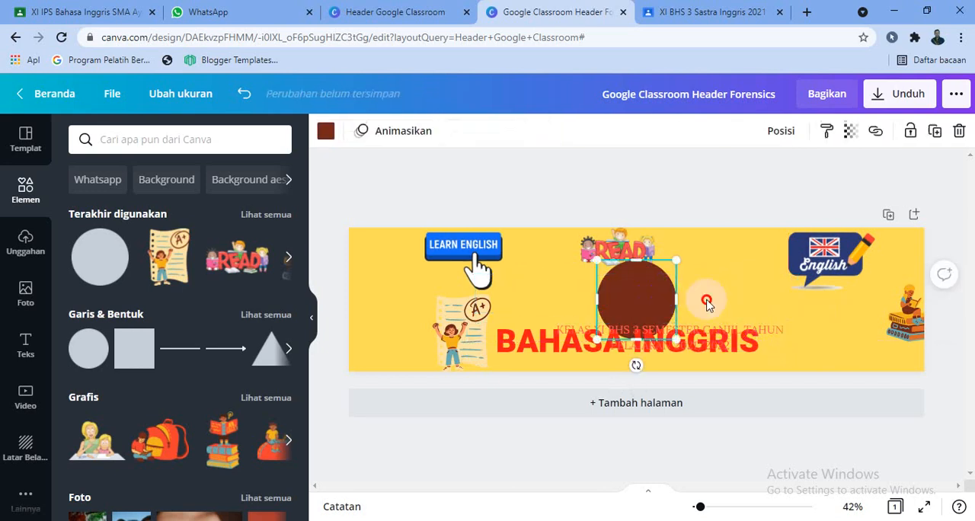
drag(644, 292, 840, 309)
- Arrange the heading above the subtitle in the space beside the brown circle and nudge the circle closer to the English graphic
drag(719, 340, 686, 284)
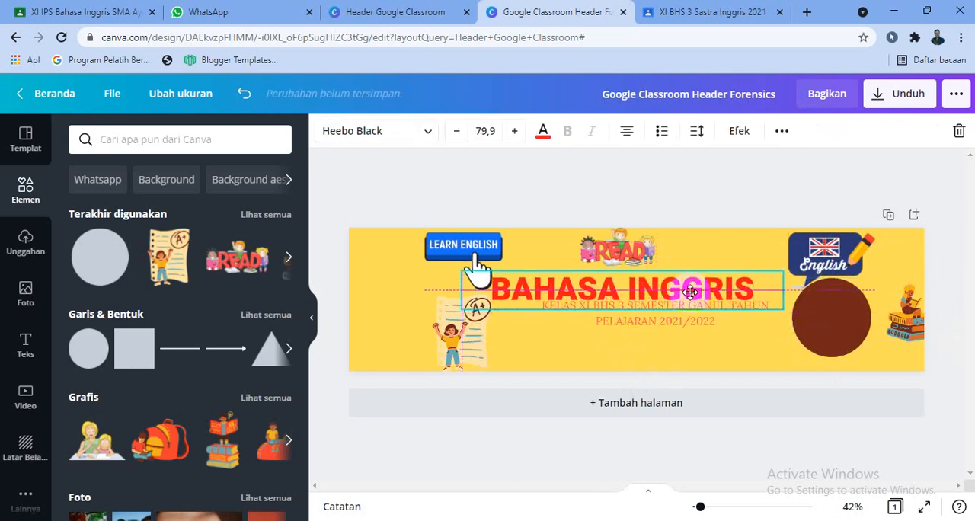
drag(672, 333, 664, 363)
drag(660, 295, 668, 308)
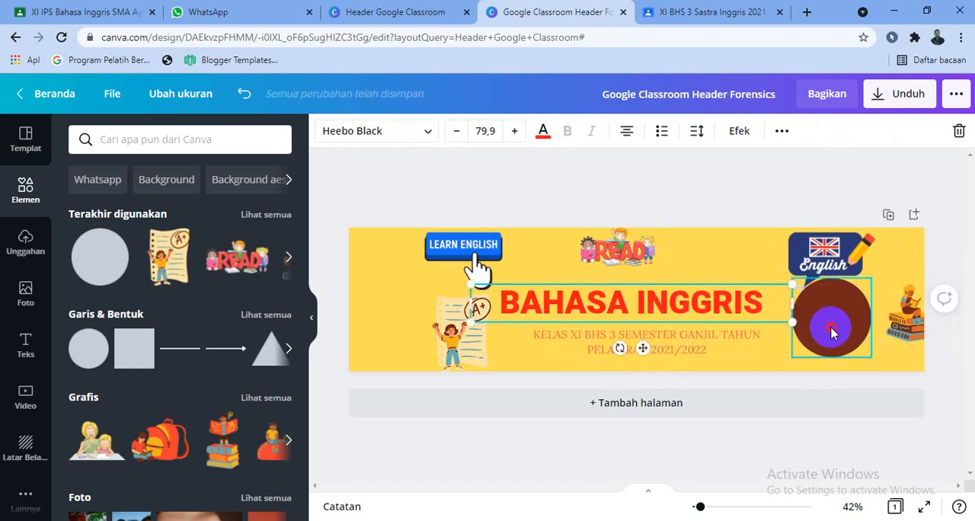
mouse_move(832, 328)
mouse_down()
mouse_move(836, 317)
mouse_move(828, 320)
mouse_up()
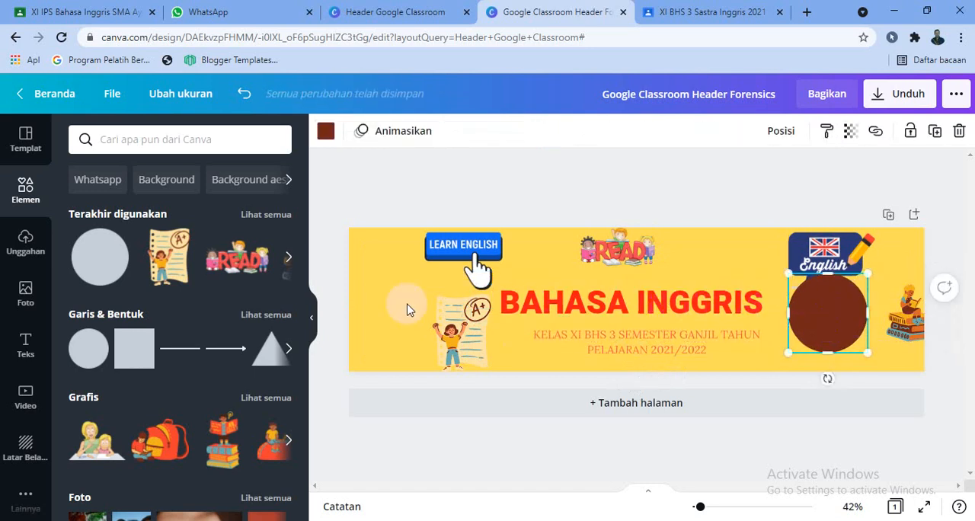
- Add a circular photo frame centered inside the brown circle and realign the heading and subtitle beneath the READ graphic
drag(304, 259, 303, 476)
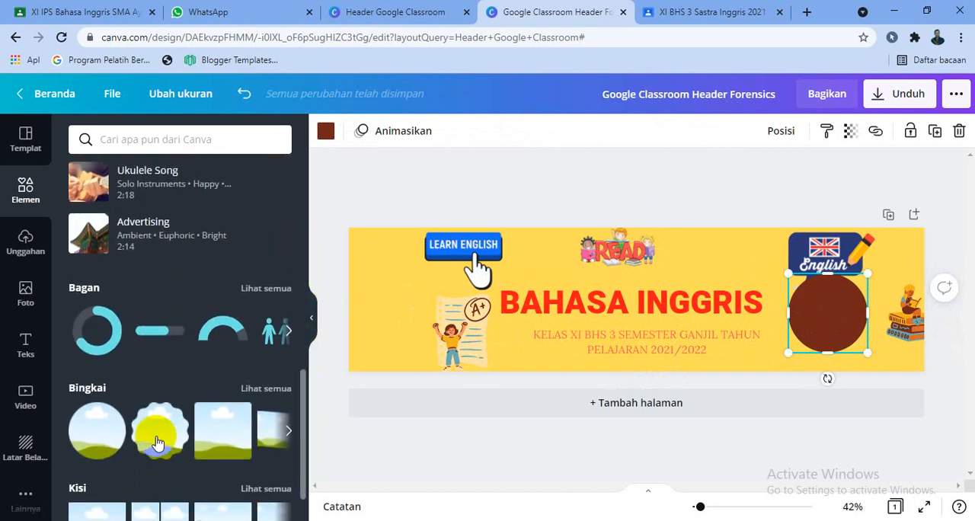
click(99, 420)
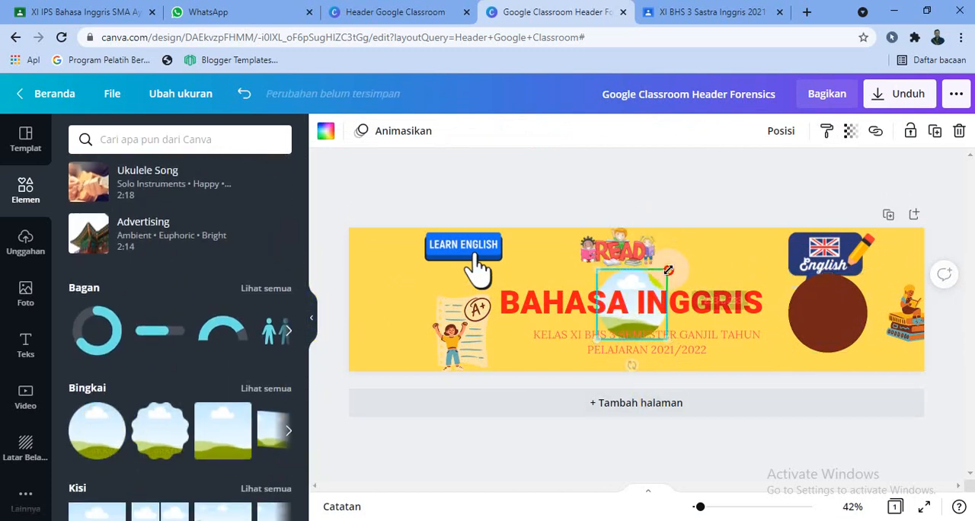
click(726, 303)
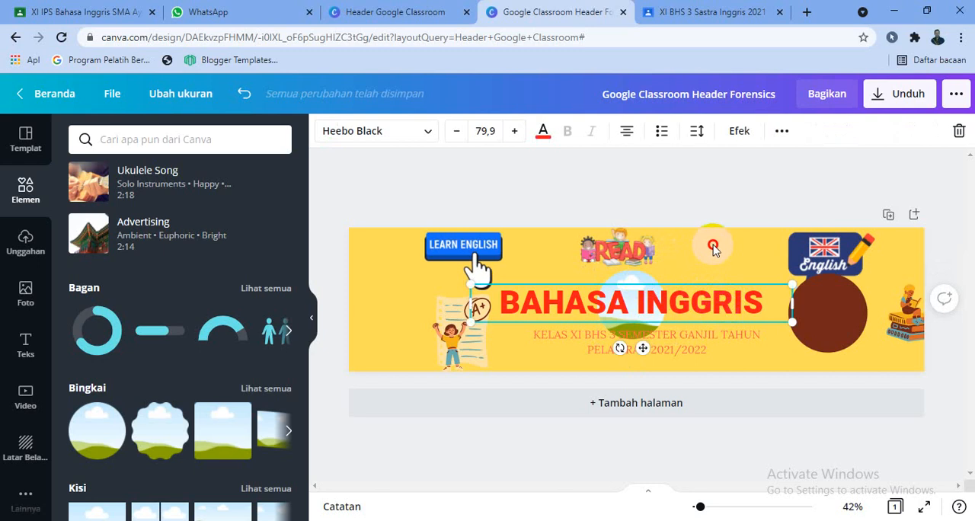
drag(632, 348, 844, 318)
key(ctrl+z)
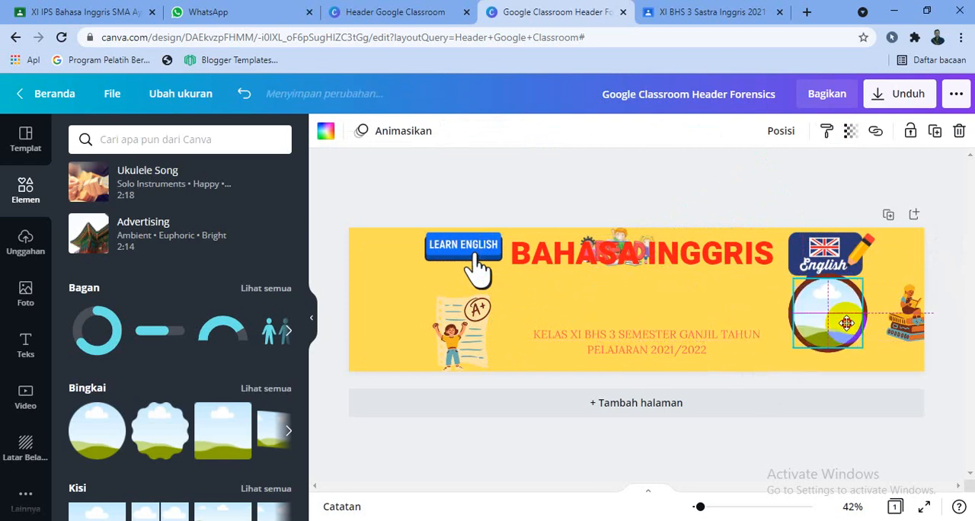
drag(739, 263, 734, 297)
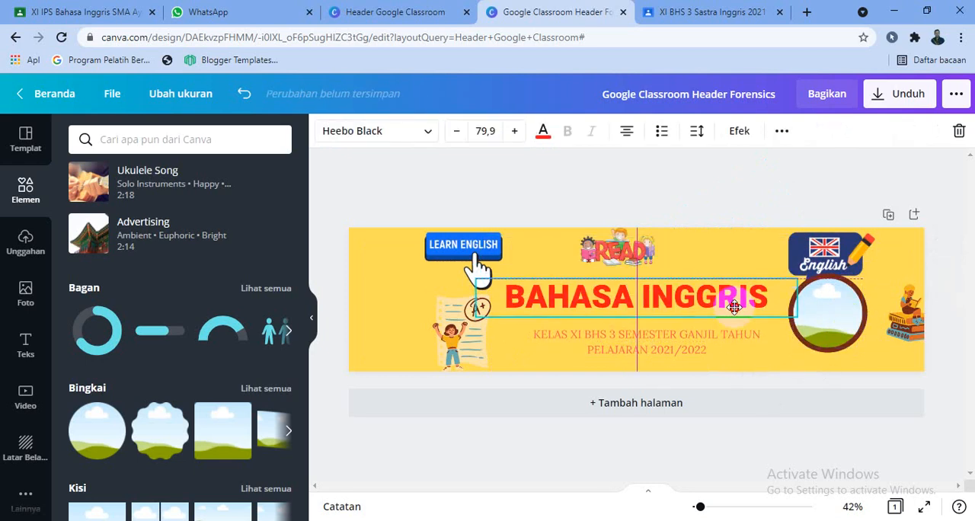
drag(734, 340, 733, 325)
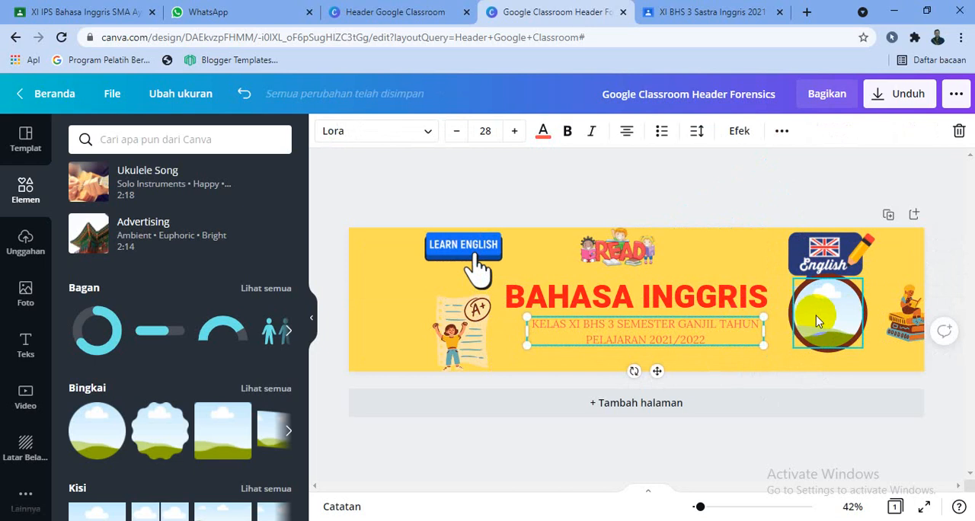
- Fill the circular frame with the uploaded portrait photo of the man wearing a patterned headcloth
click(817, 315)
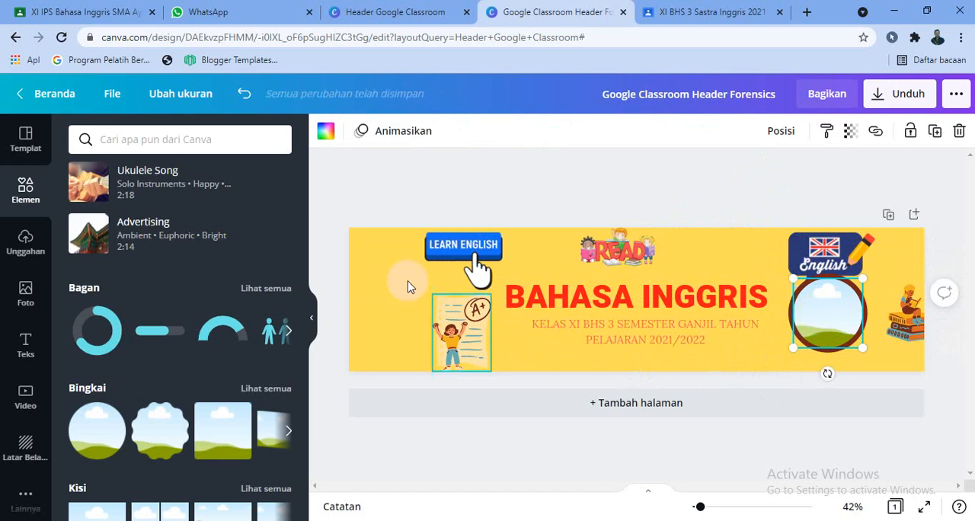
click(21, 251)
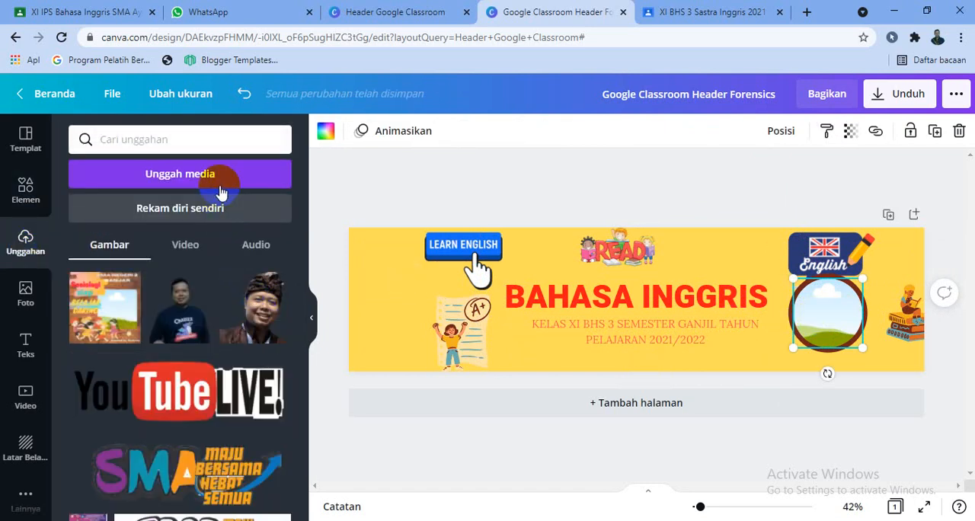
click(244, 316)
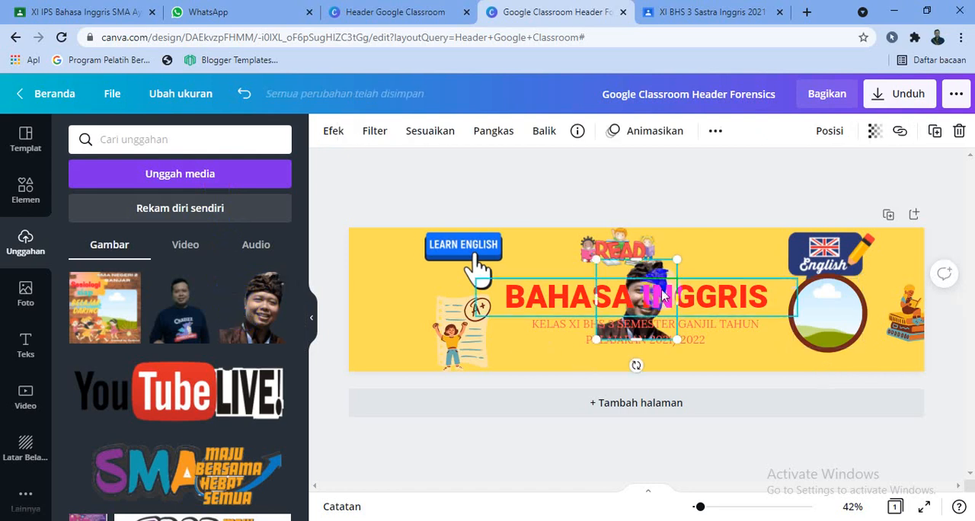
drag(547, 297, 480, 335)
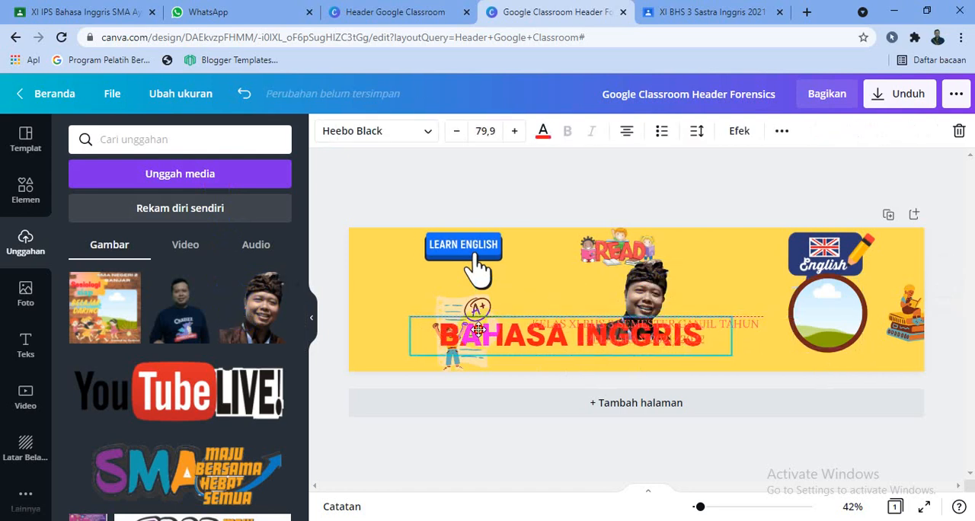
drag(646, 297, 827, 313)
- Move the heading back above the subtitle and rearrange the READ, reading-child and English graphics along the banner's upper edge
click(488, 336)
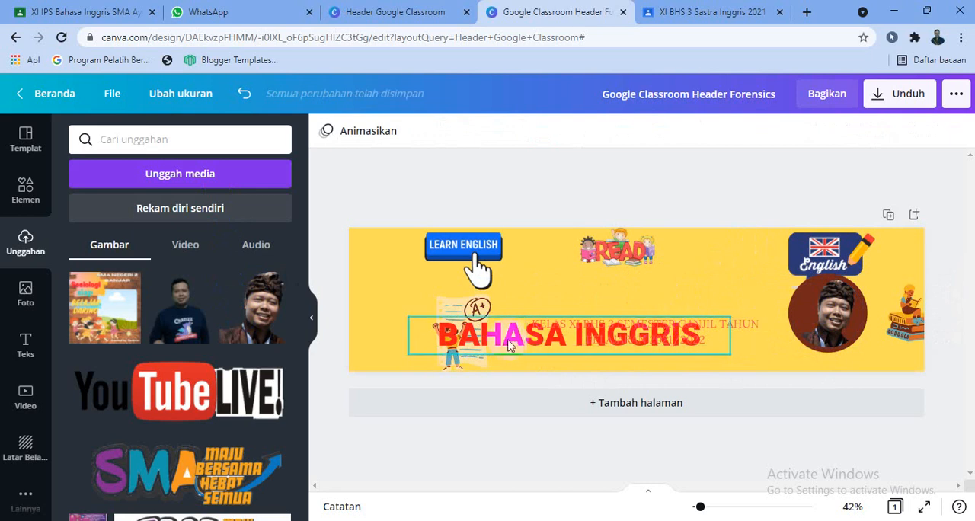
drag(488, 335, 546, 297)
drag(627, 263, 572, 262)
drag(918, 308, 668, 244)
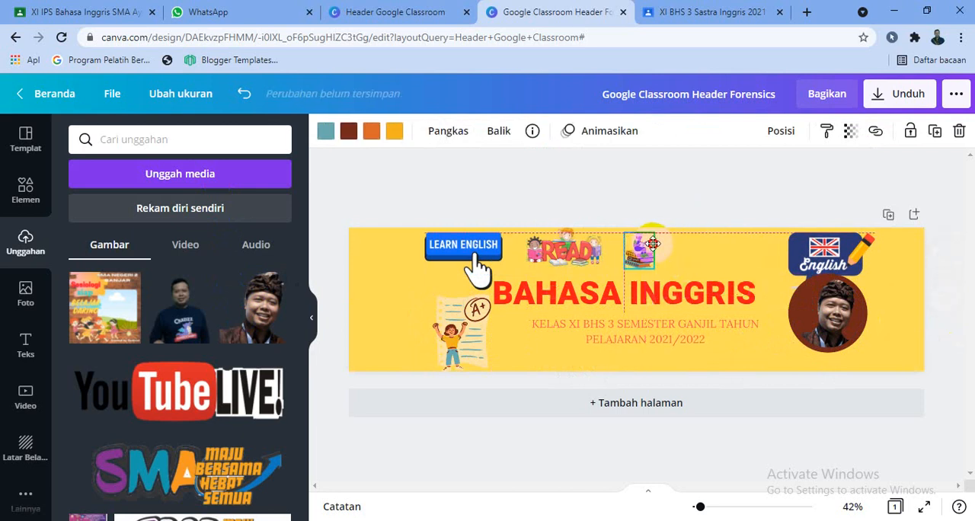
drag(838, 244, 794, 246)
click(890, 304)
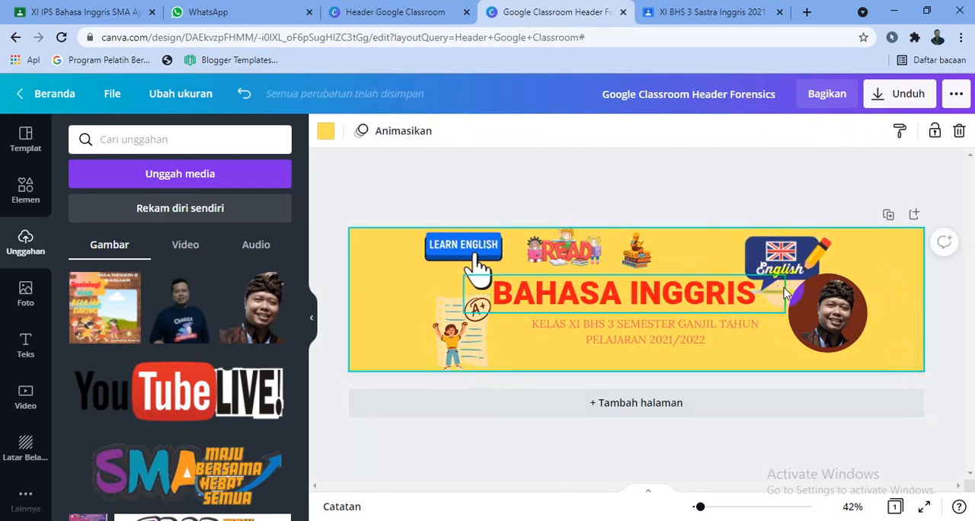
- Download the banner as a PNG file and switch to the XI BHS 3 Sastra Inggris 2021 class in Google Classroom
click(912, 99)
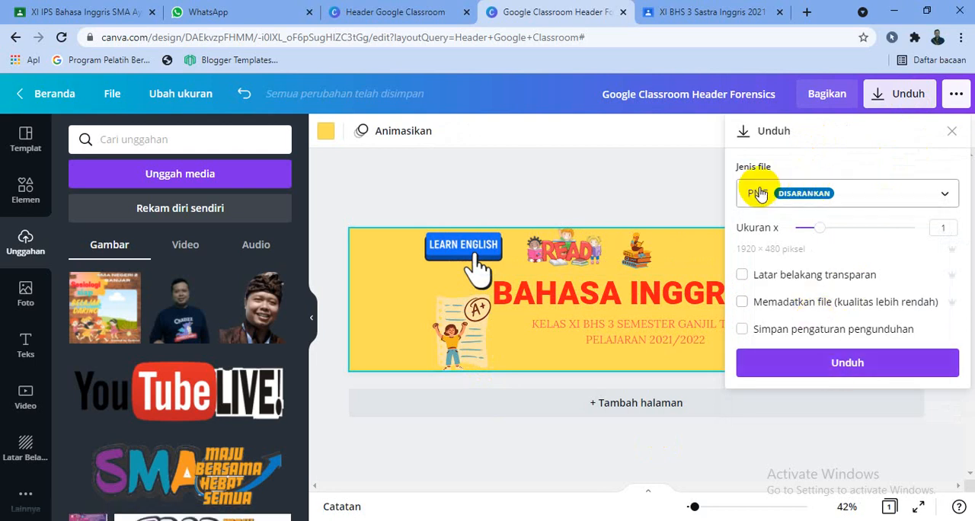
click(796, 357)
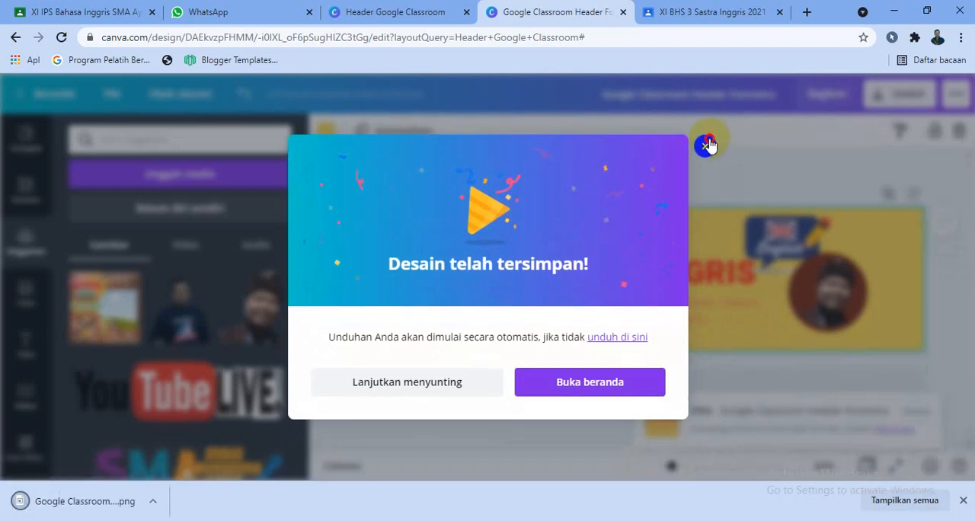
click(706, 144)
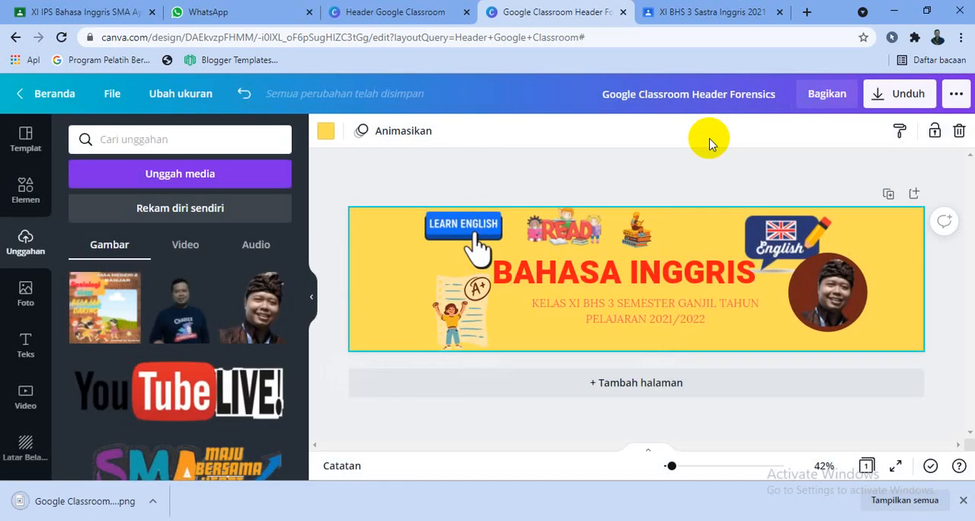
click(721, 14)
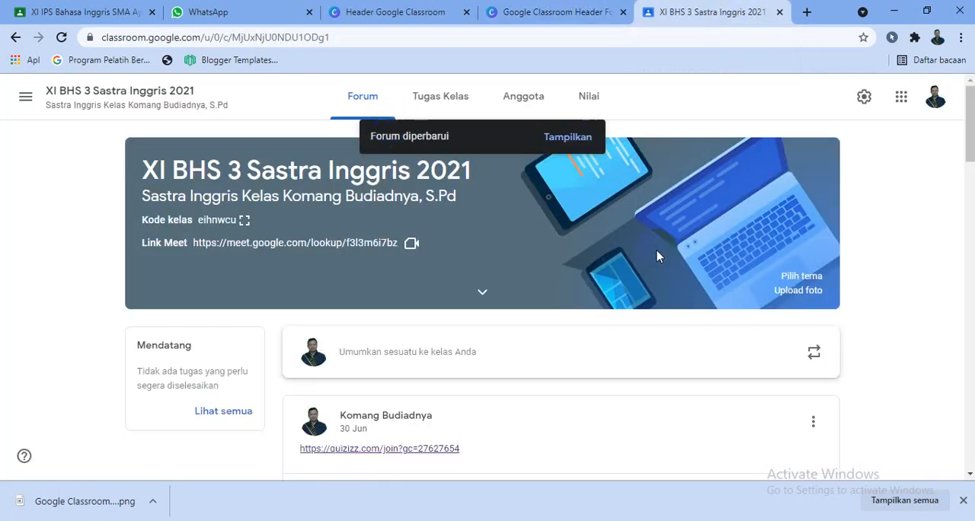
- Upload the Google Classroom Header Forensics PNG from the Downloads folder as the class header photo
click(798, 294)
click(798, 293)
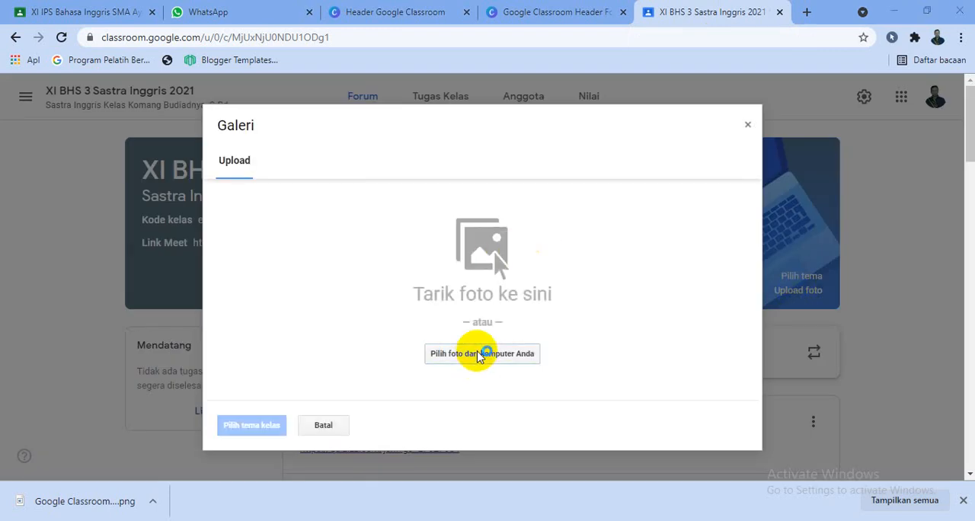
click(480, 355)
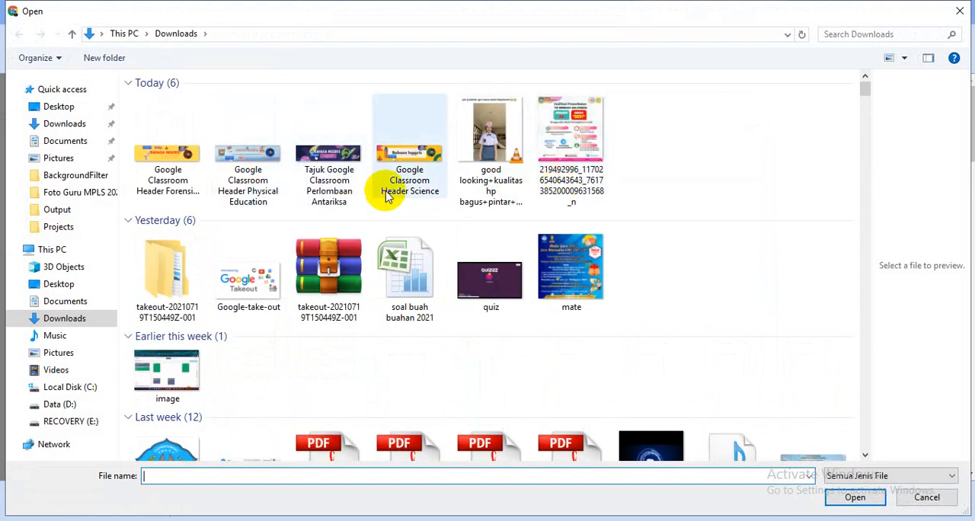
double_click(171, 162)
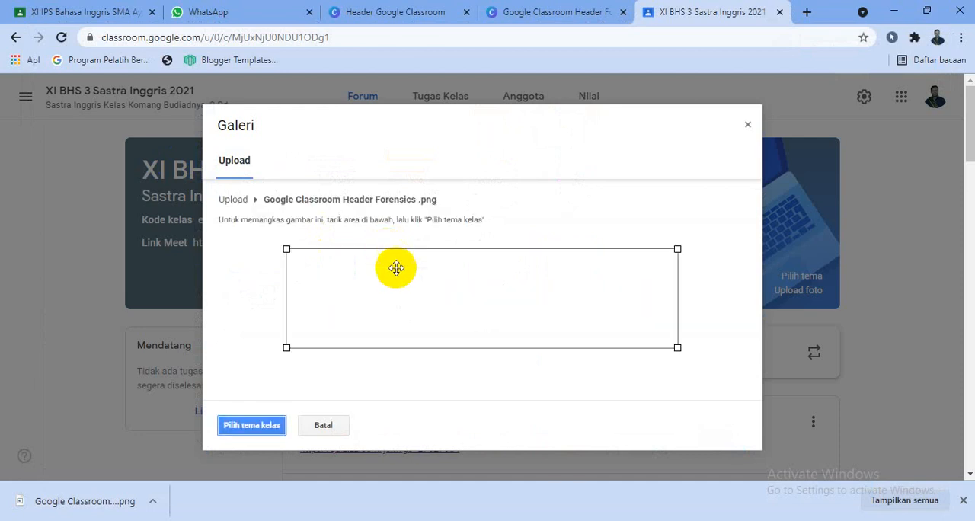
- Expand the crop area to cover nearly the whole Bahasa Inggris banner and apply it as the class theme
drag(286, 249, 228, 234)
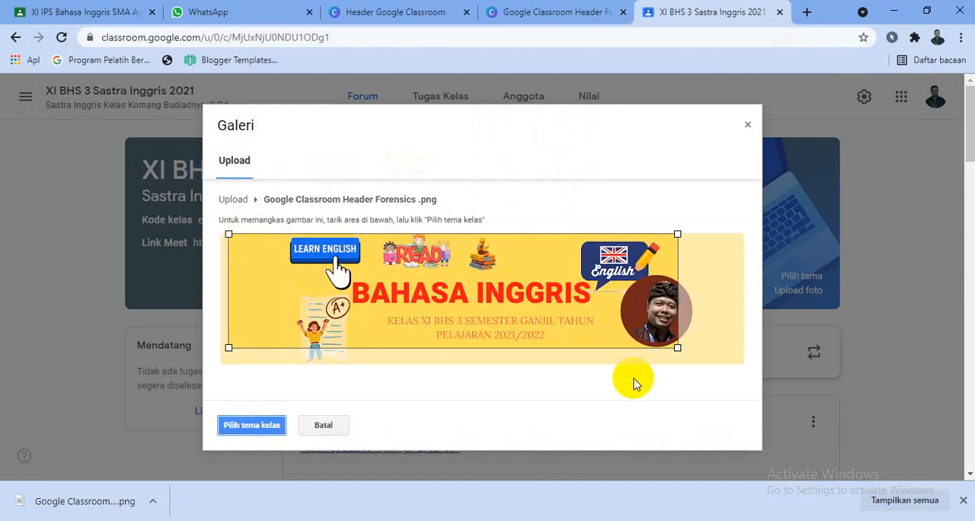
drag(680, 348, 785, 386)
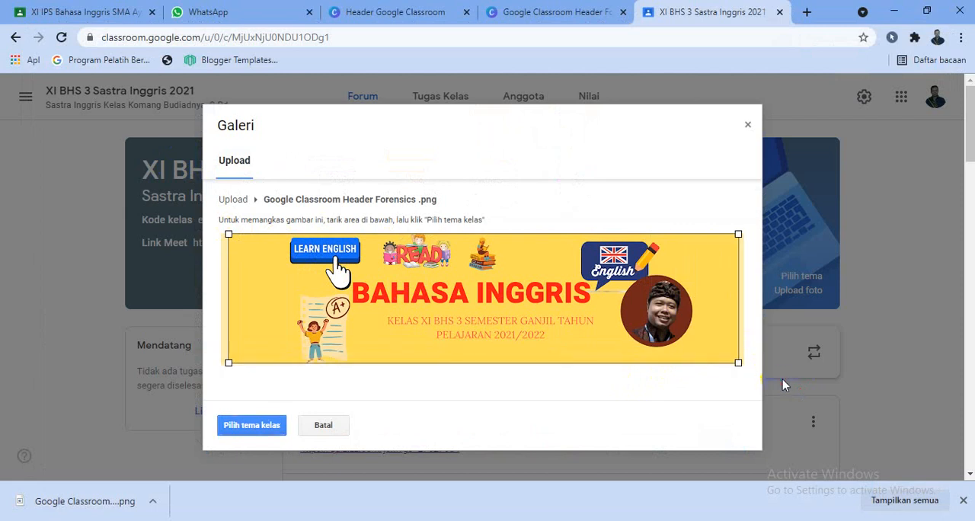
click(256, 425)
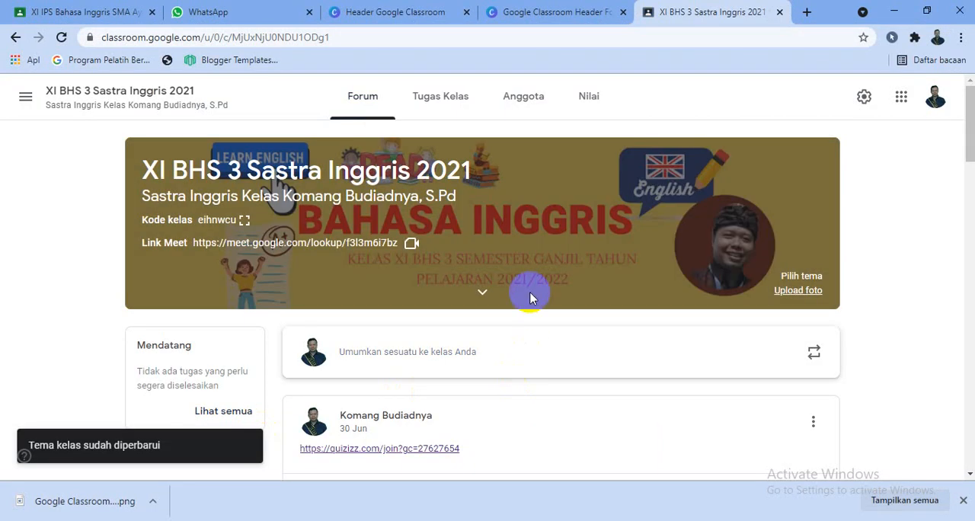
- Review the emoji-decorated classwork topics of the XI BHS 3 and XI IPS classes, ending on the XI IPS class stream
click(453, 117)
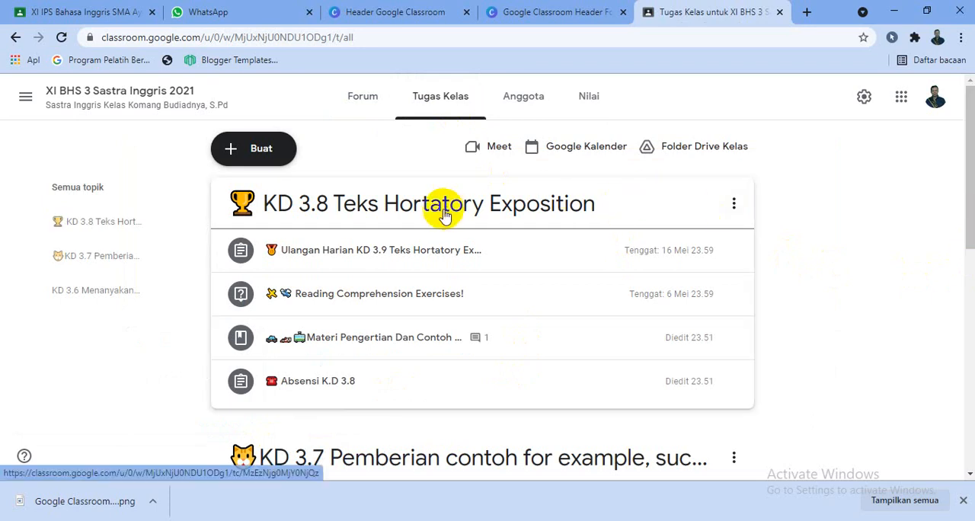
click(105, 9)
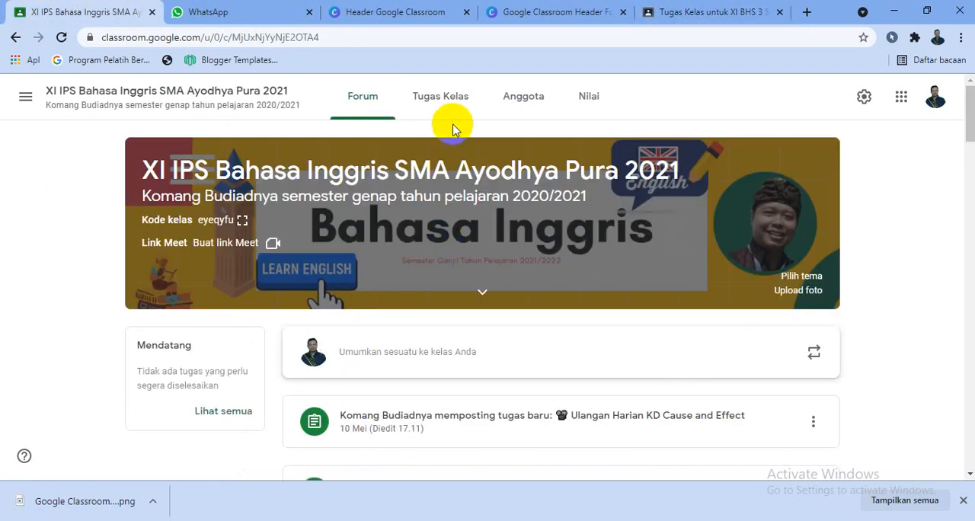
click(431, 115)
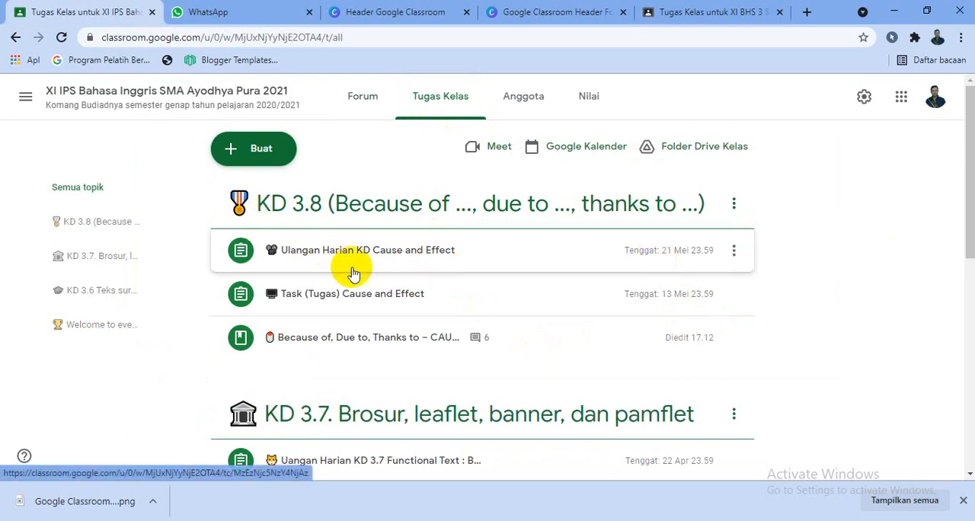
click(366, 104)
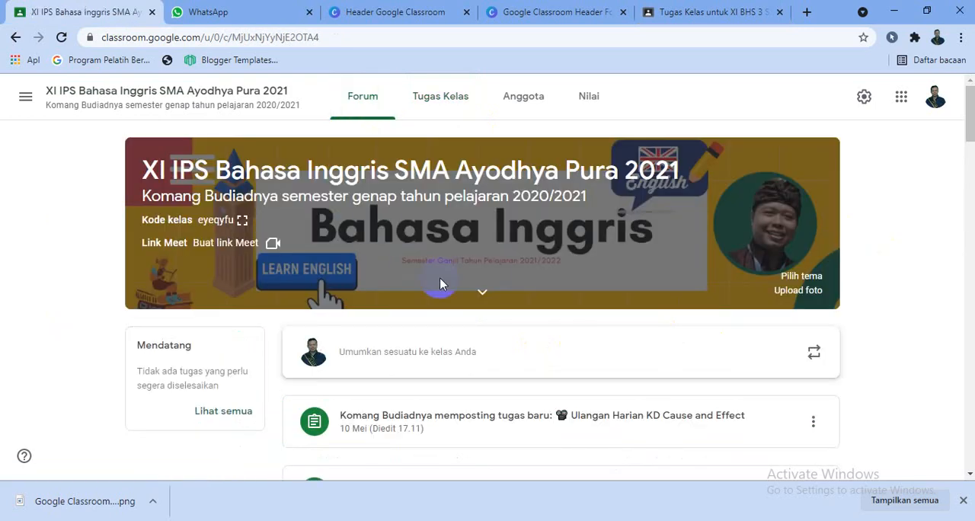